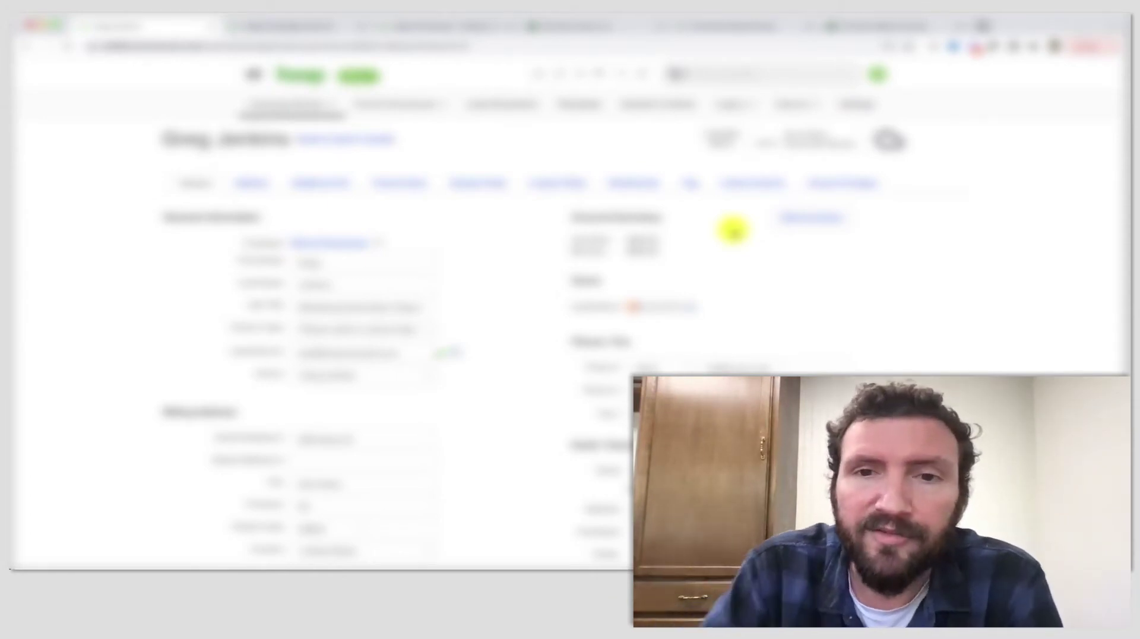
- Switch to the other browser, review the Single Sequence Opt-Out blog post and the Campaign_Unsubscribe video stats, and return to Keap
key("ctrl+Up")
left_click(438, 161)
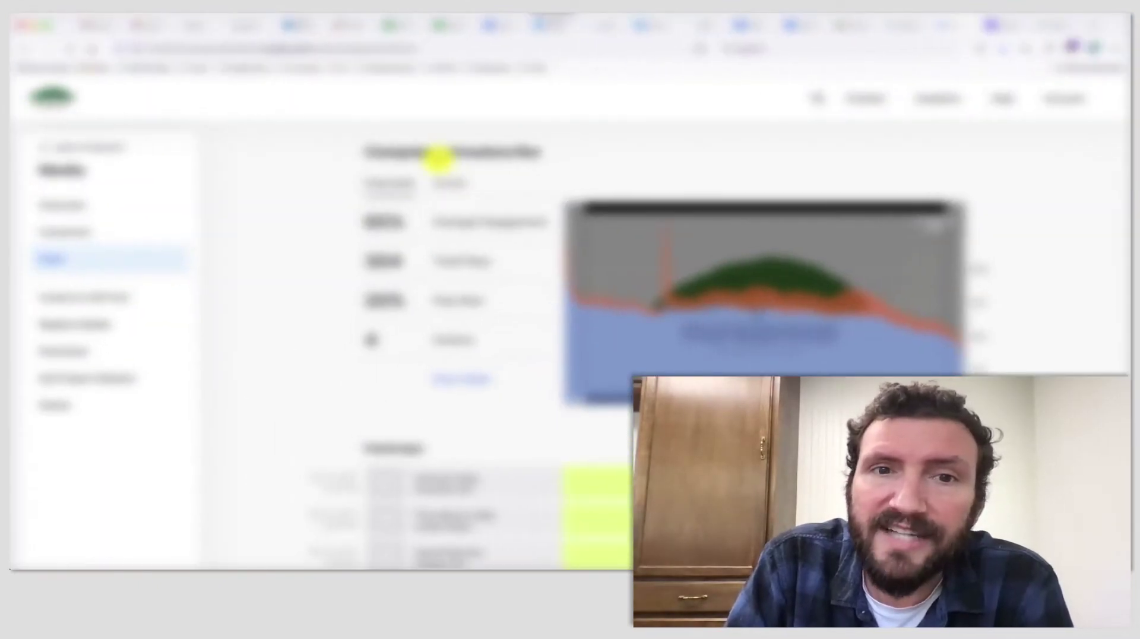
left_click(900, 25)
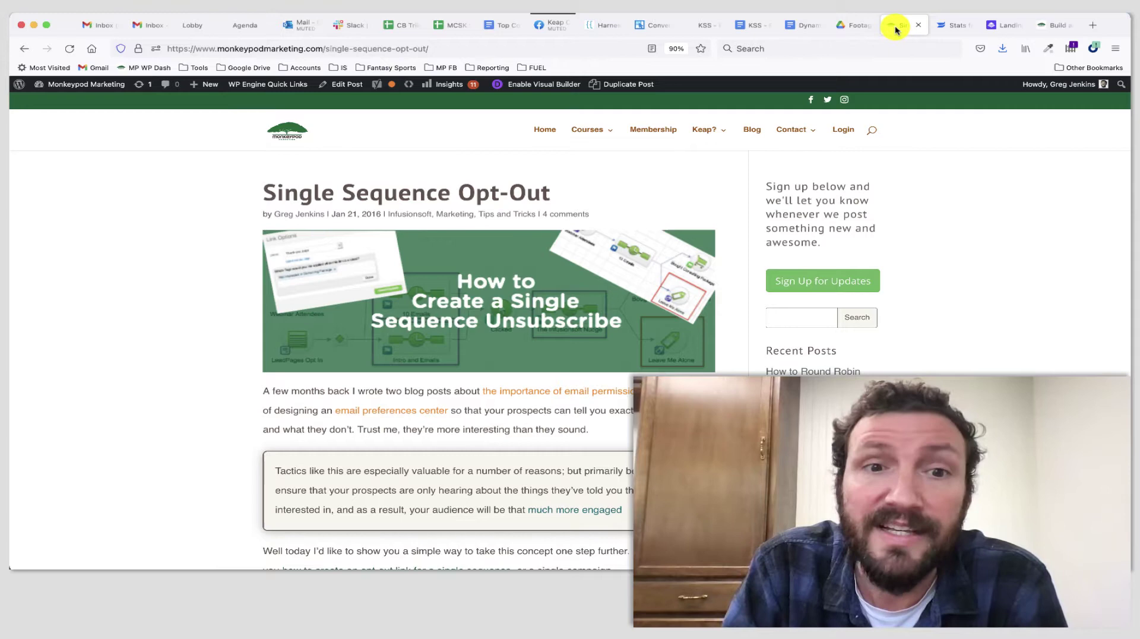
left_click(950, 27)
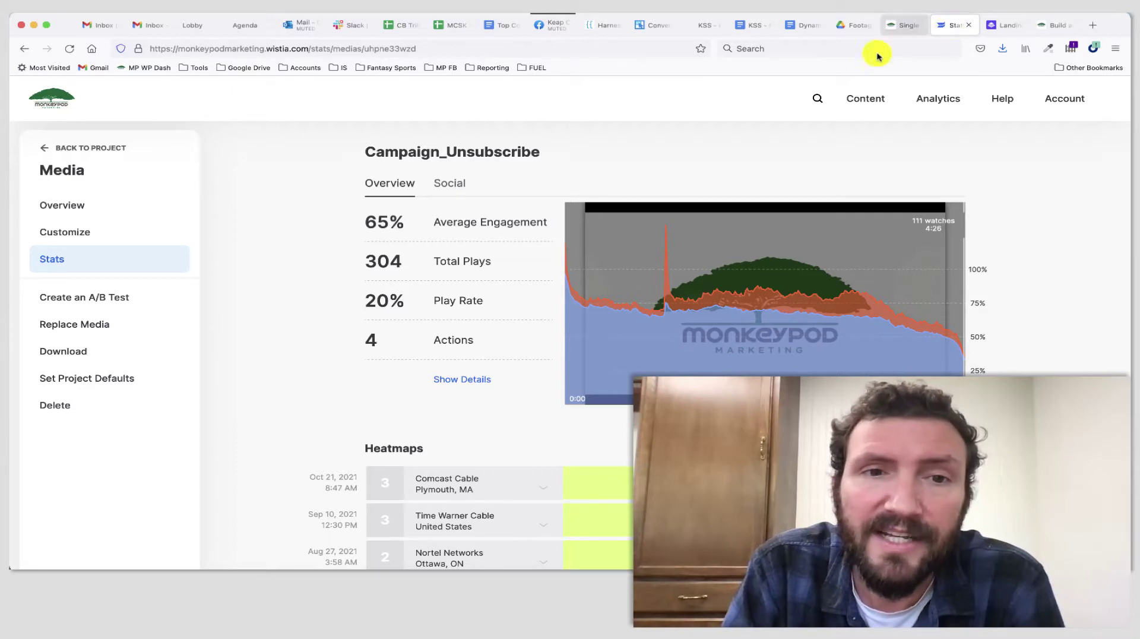
scroll(300, 351, "down", 5)
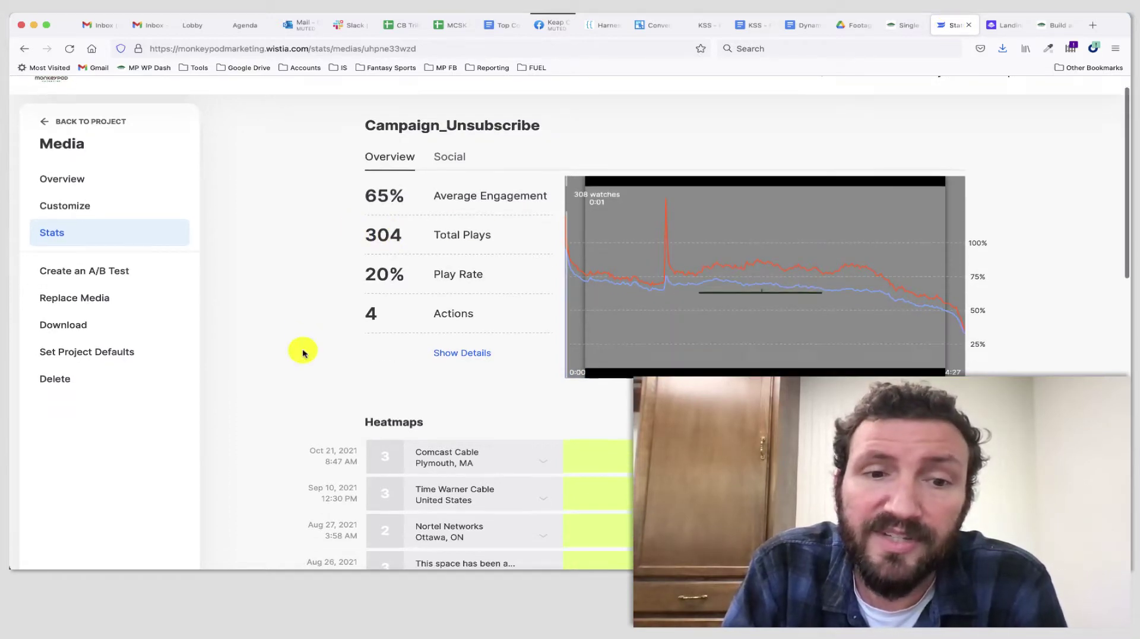
scroll(303, 353, "up", 4)
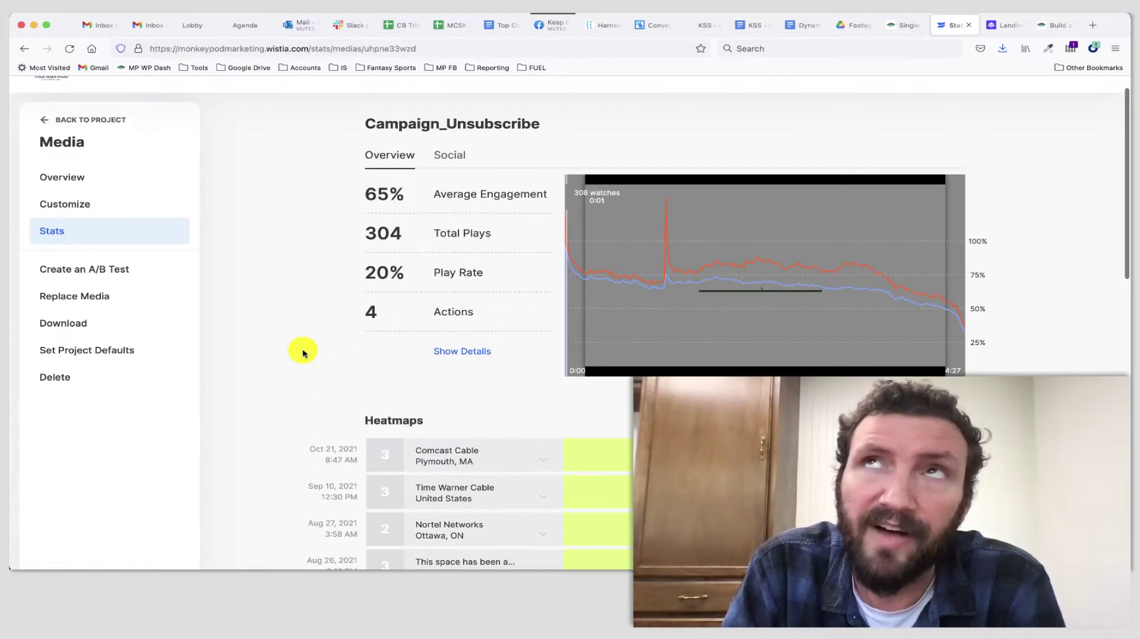
scroll(303, 352, "down", 3)
scroll(303, 352, "up", 4)
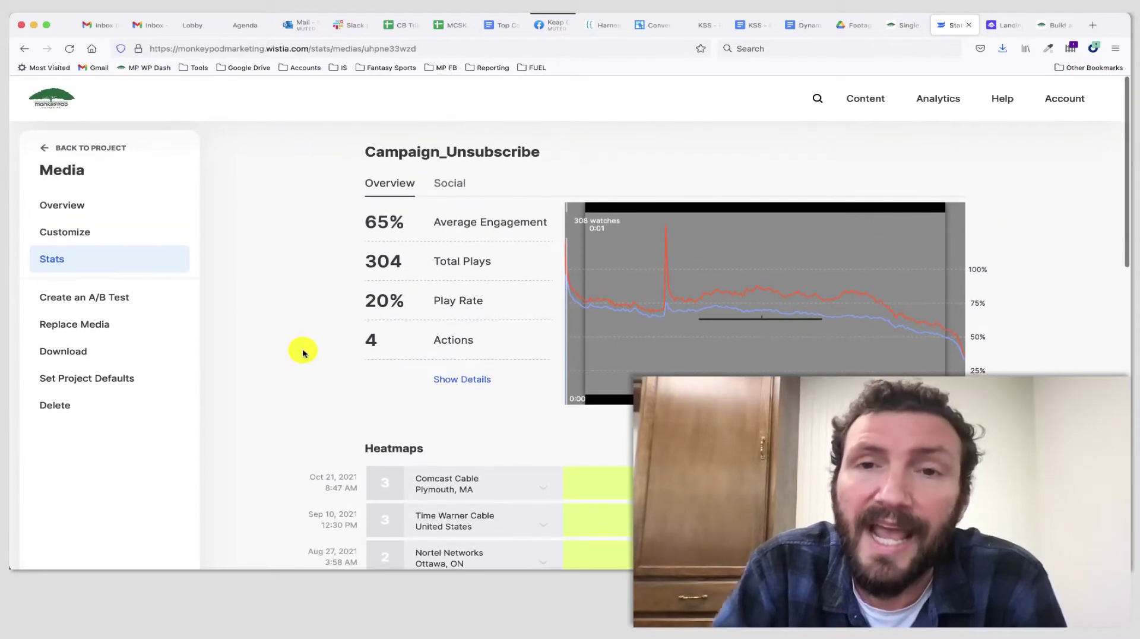
key("ctrl+Up")
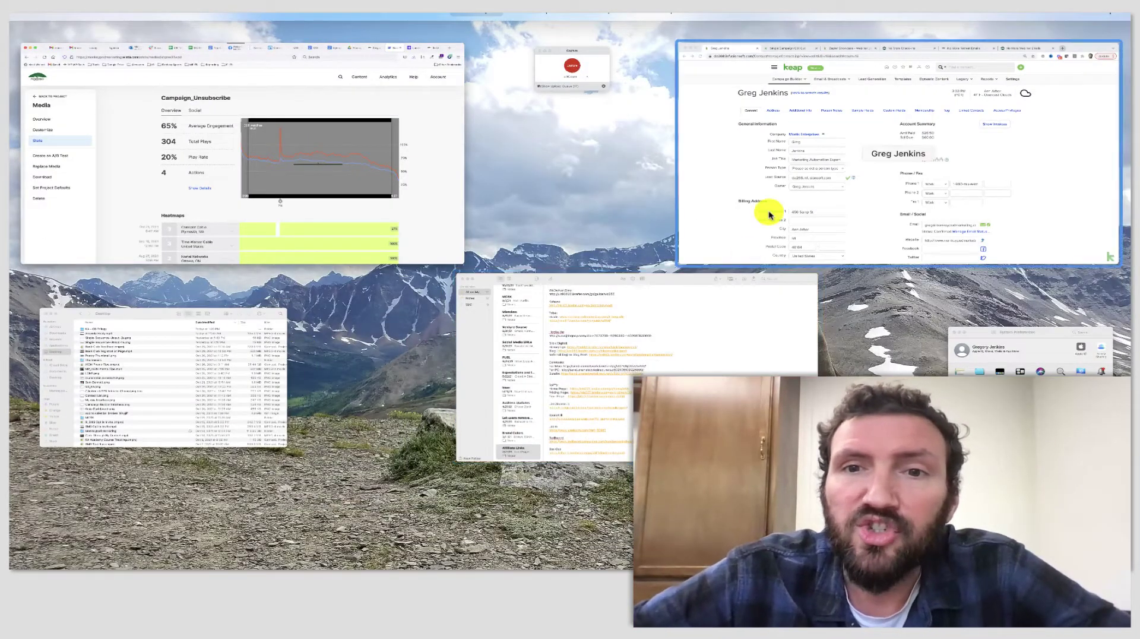
left_click(765, 215)
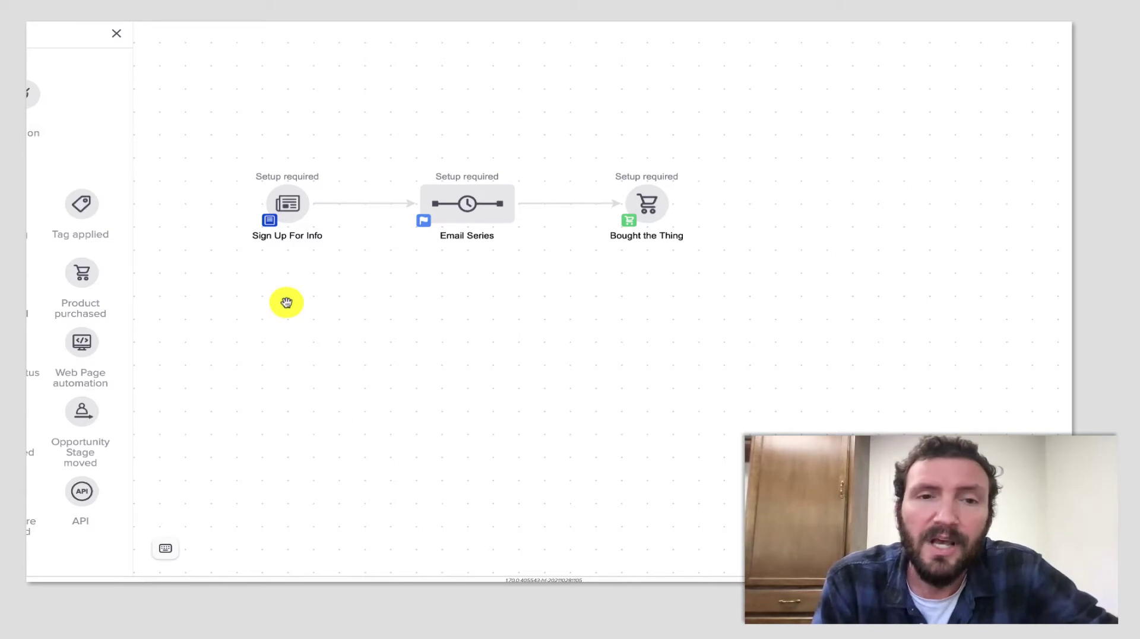
- Examine the campaign flow from Sign Up For Info to Bought the Thing, including the contents of the Email Series sequence
left_click_drag(308, 319, 316, 277)
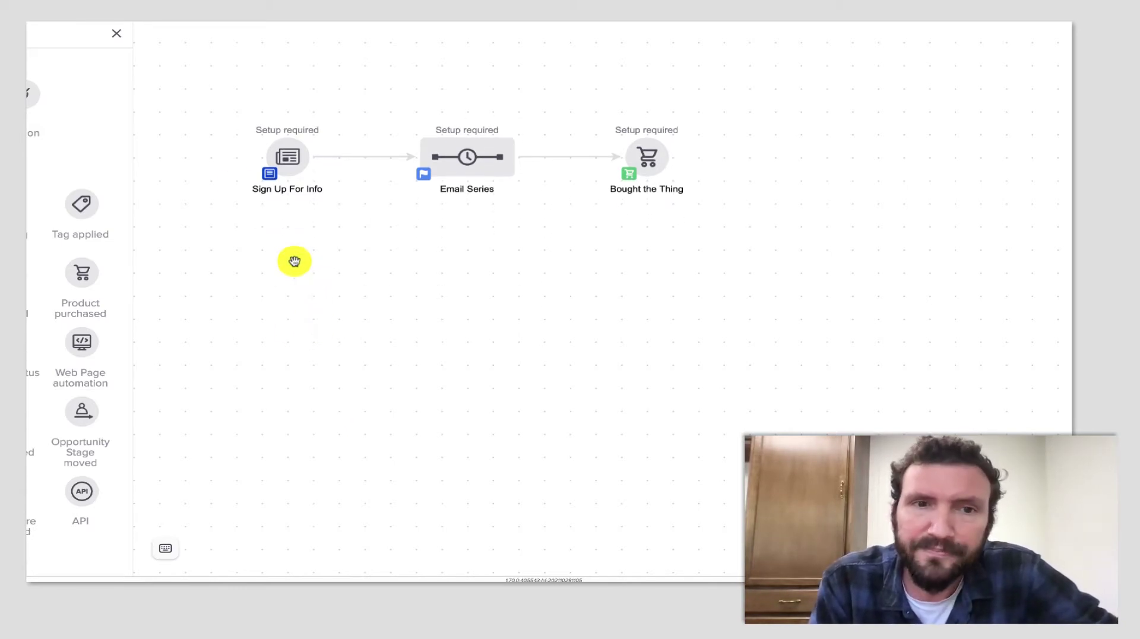
left_click_drag(216, 110, 346, 222)
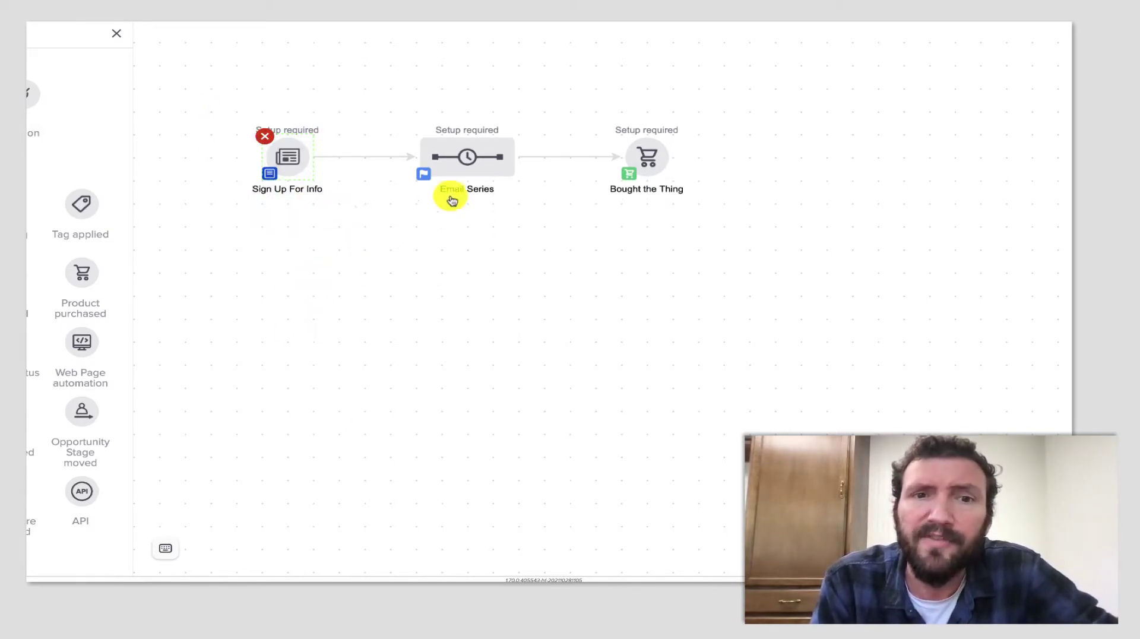
left_click(461, 159)
double_click(462, 158)
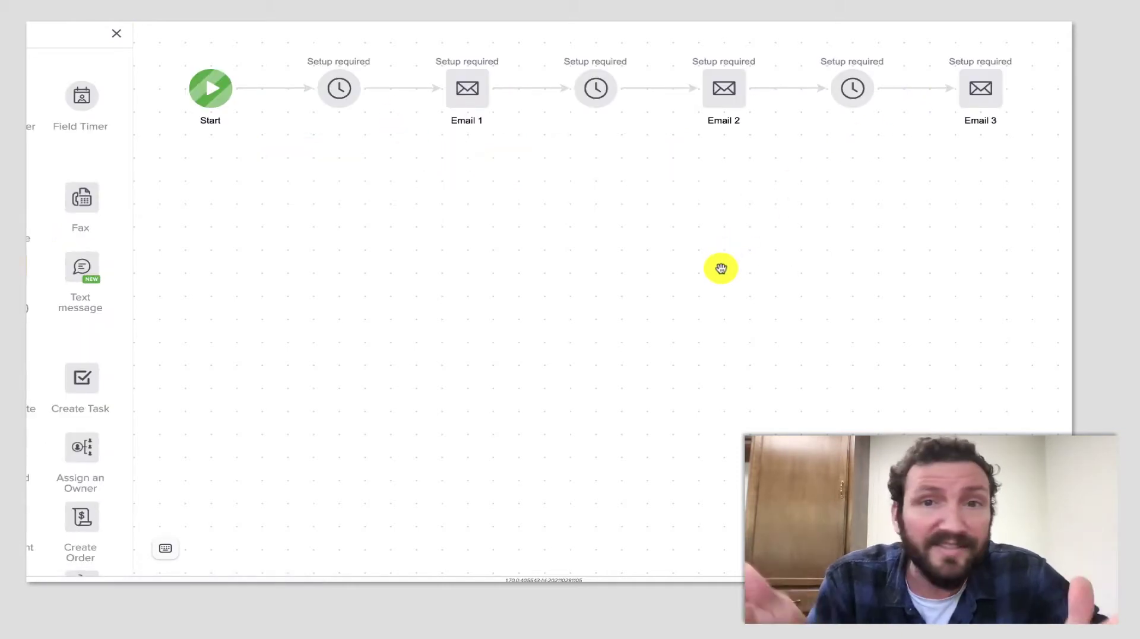
key("Escape")
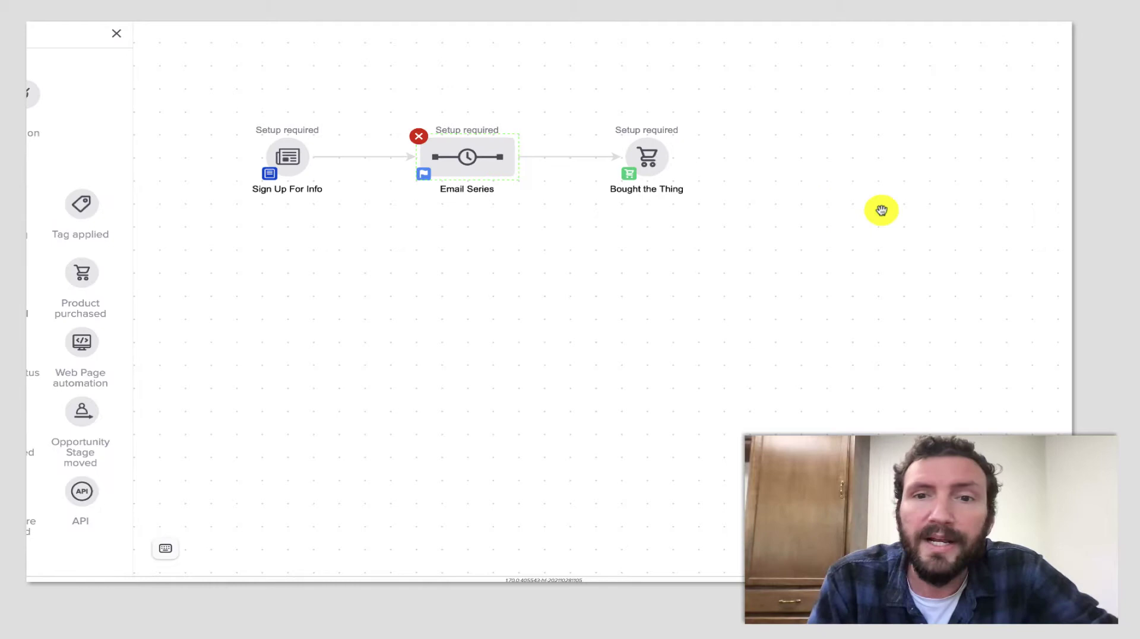
left_click(650, 168)
mouse_move(650, 165)
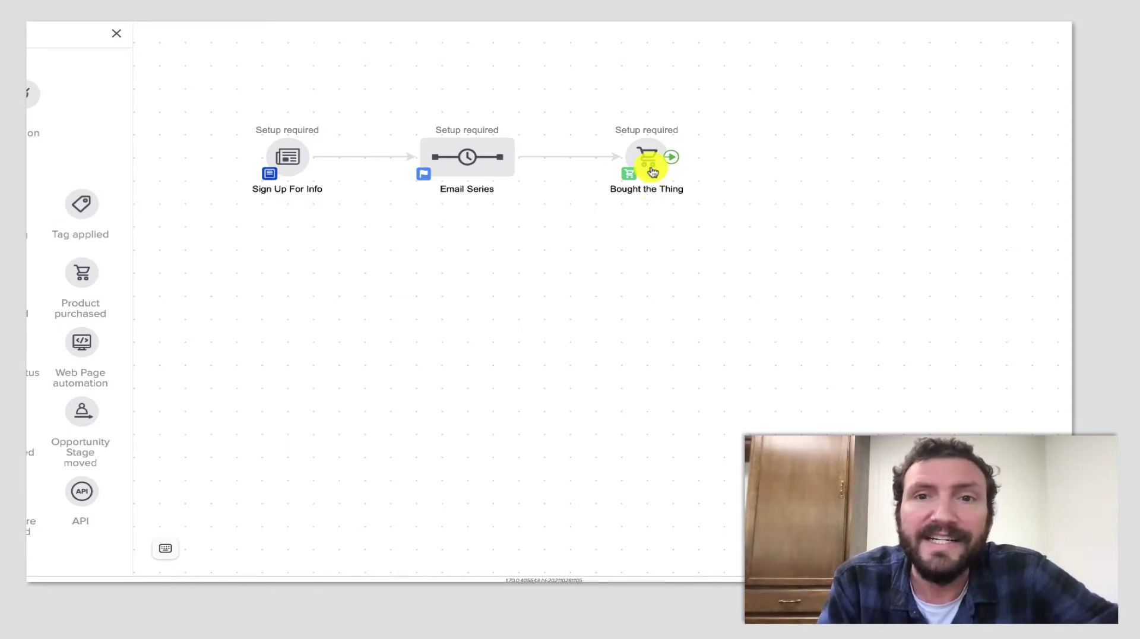
- Open Email 1 in the Email Series sequence and add a text block between the divider and the Unsubscribe footer
double_click(460, 158)
double_click(461, 90)
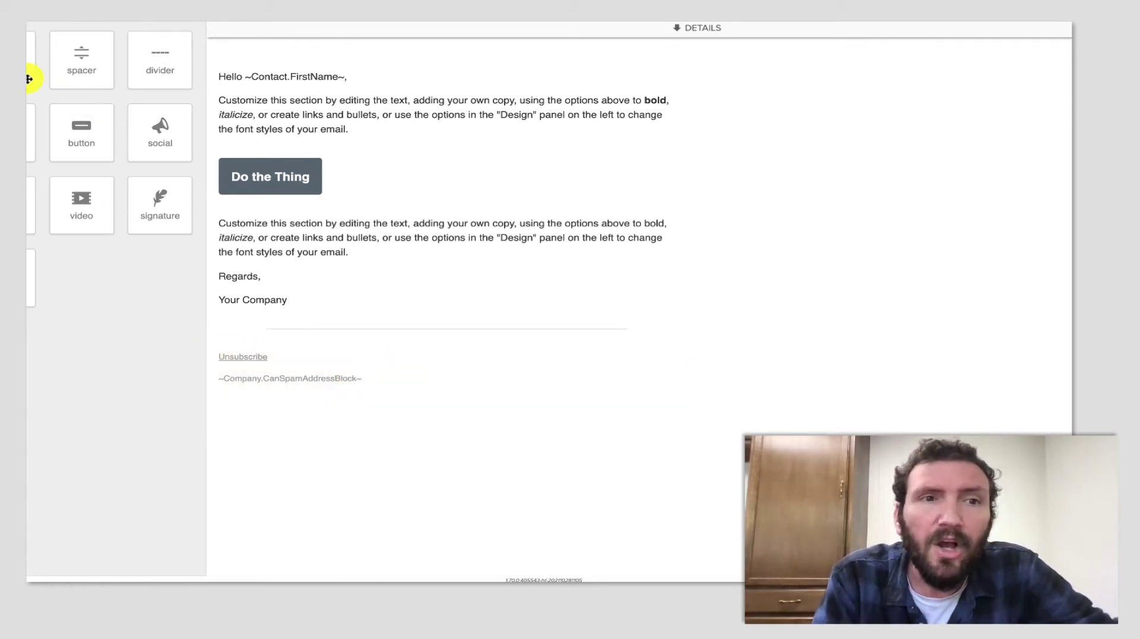
left_click_drag(31, 276, 269, 401)
- Rewrite the block: "If you don't want this type of communication, with info about my future webinars, then click here and I won't bug you about that again."
triple_click(356, 390)
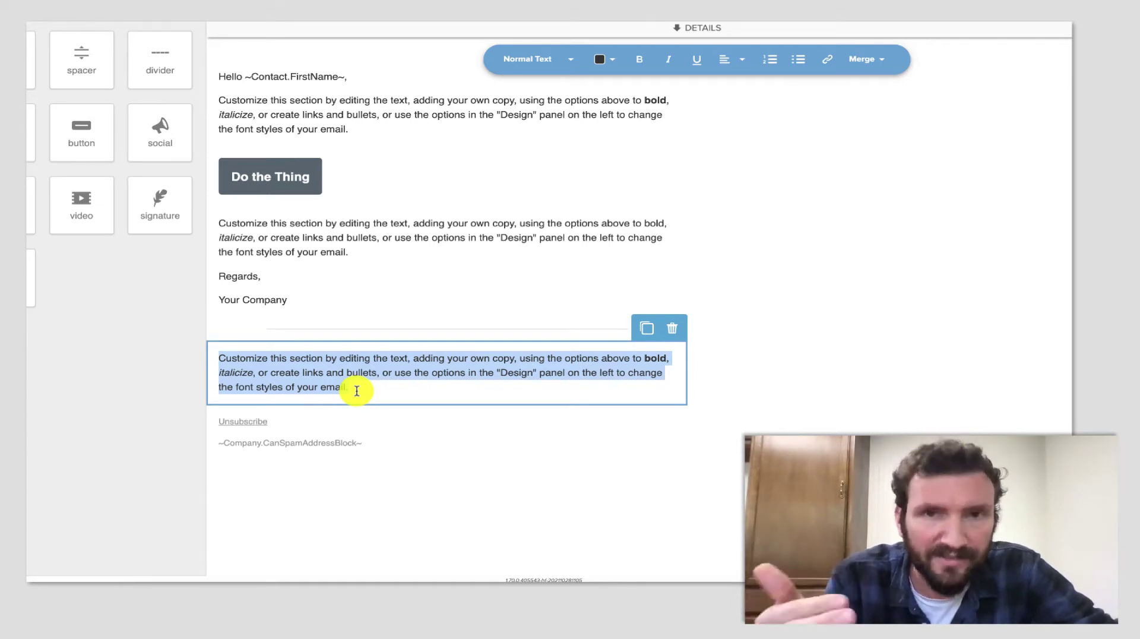
type("If you don't want this type of communication, withi")
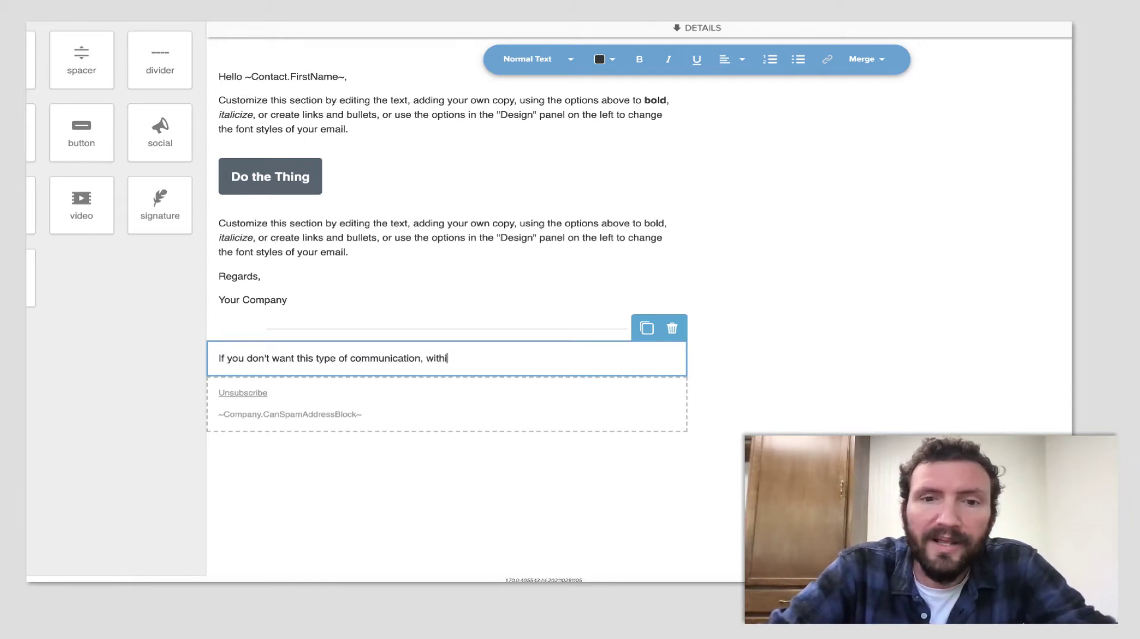
type("nfo about my future webinars, then click he")
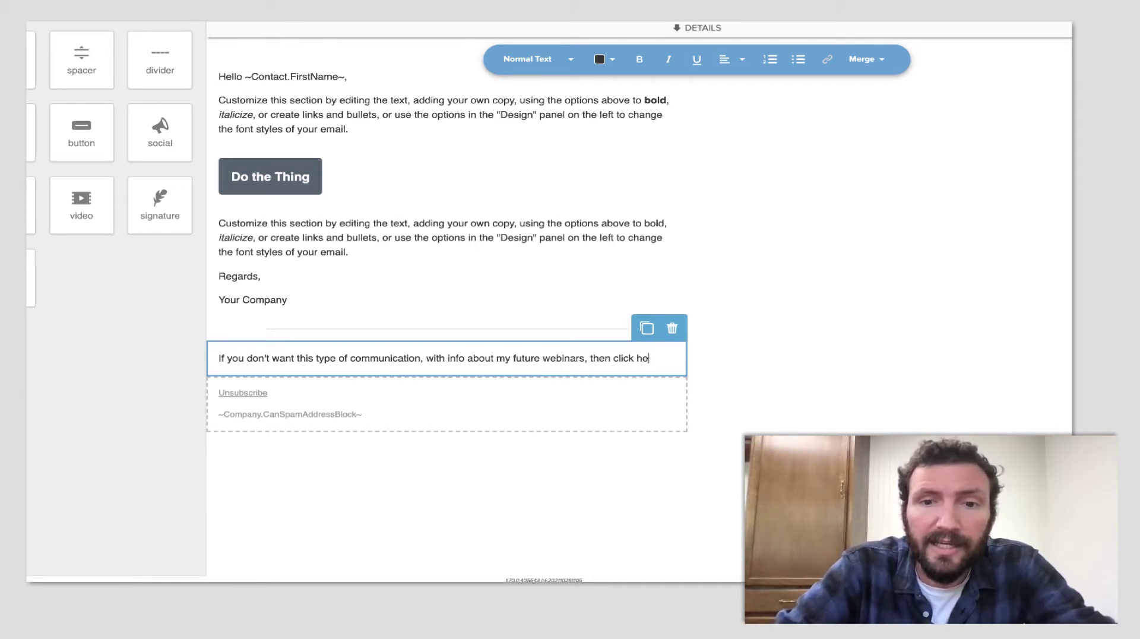
type("re and I won't bug you about that again.")
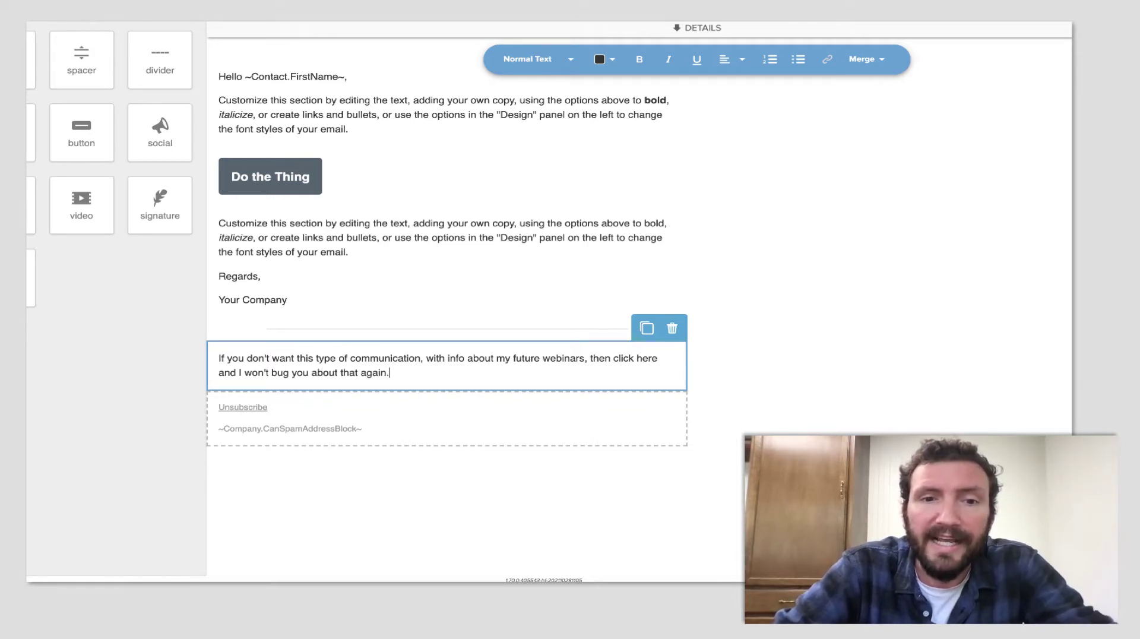
left_click_drag(613, 358, 658, 358)
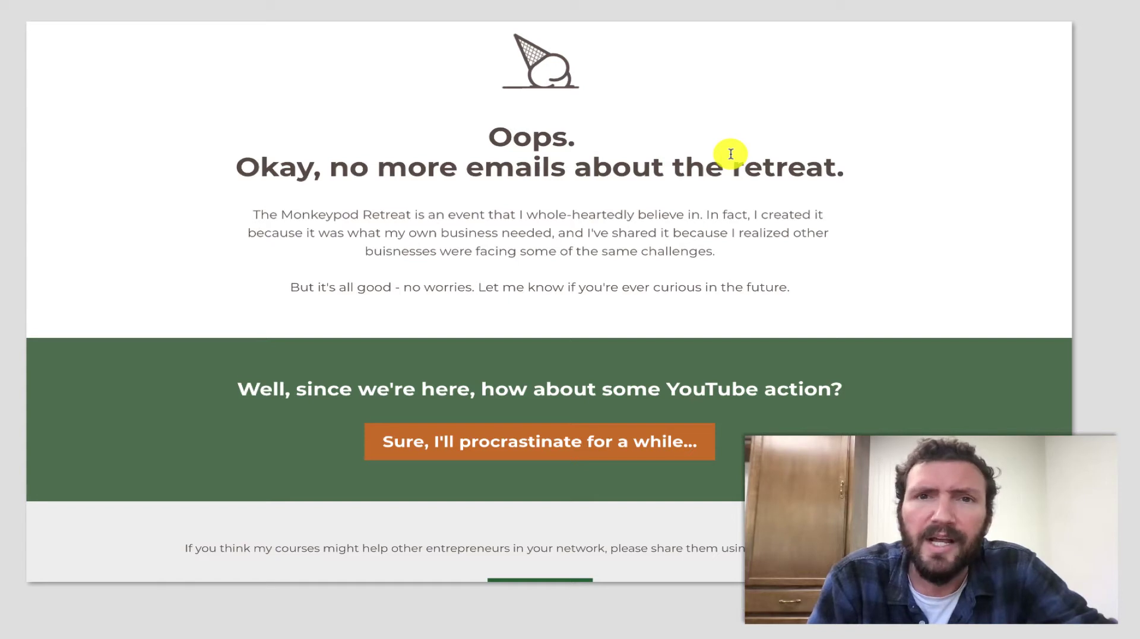
scroll(731, 154, "down", 2)
scroll(731, 154, "up", 2)
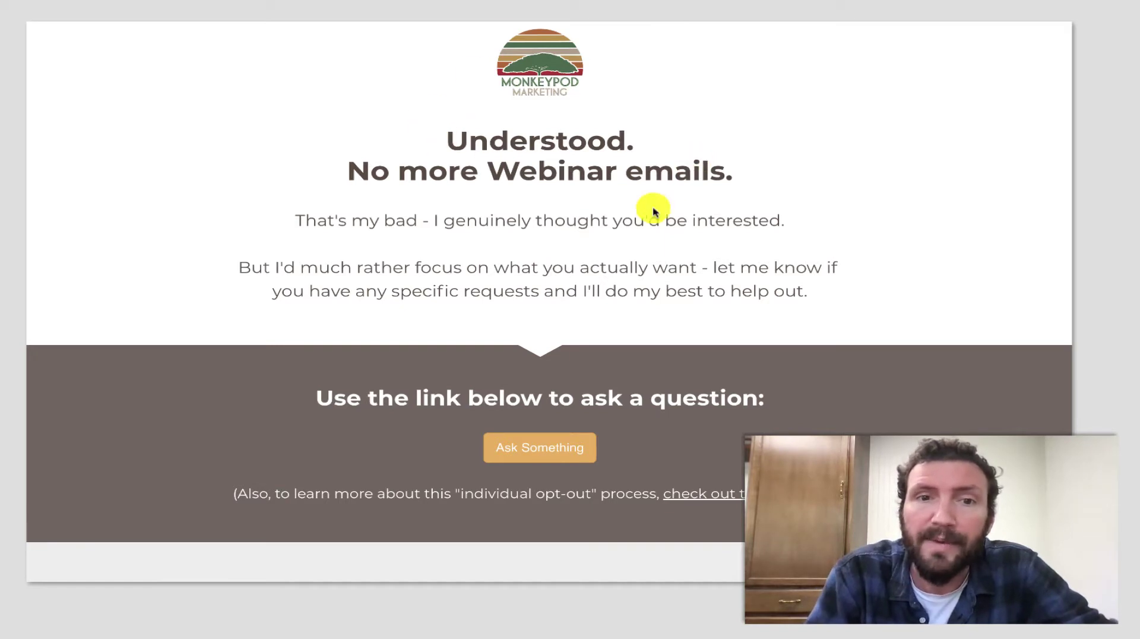
scroll(629, 226, "down", 2)
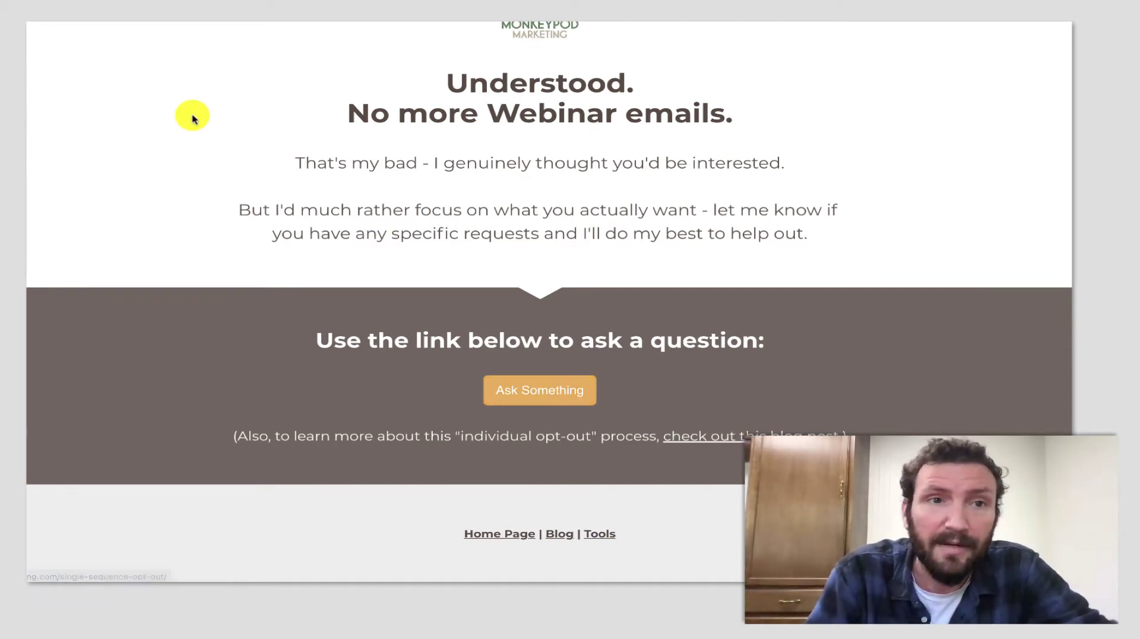
scroll(173, 109, "up", 1)
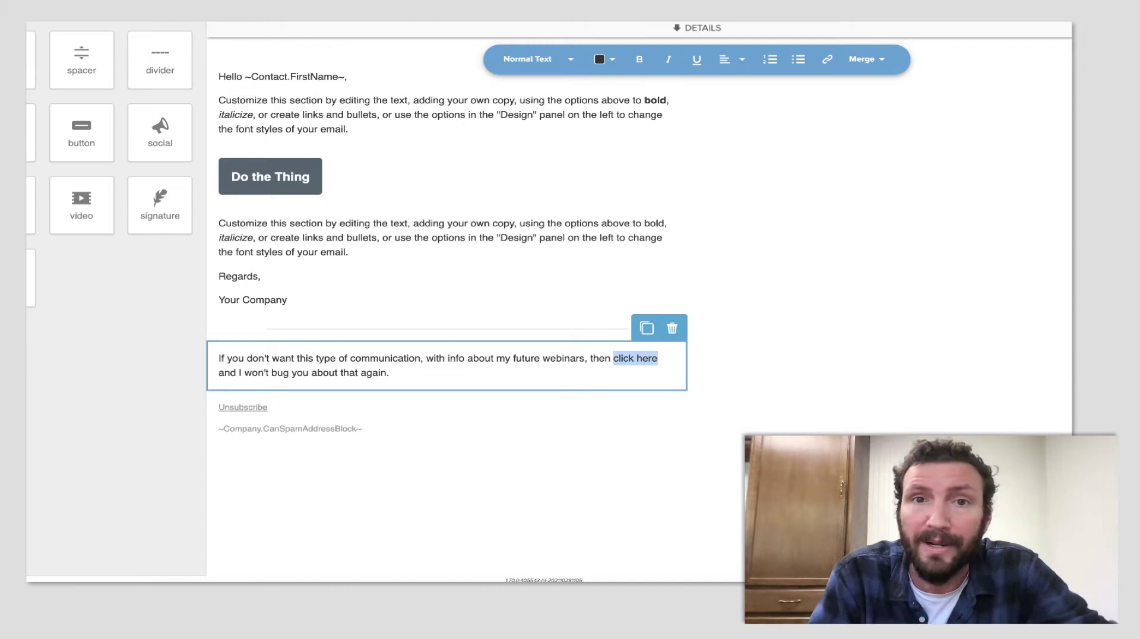
left_click(823, 70)
left_click(858, 120)
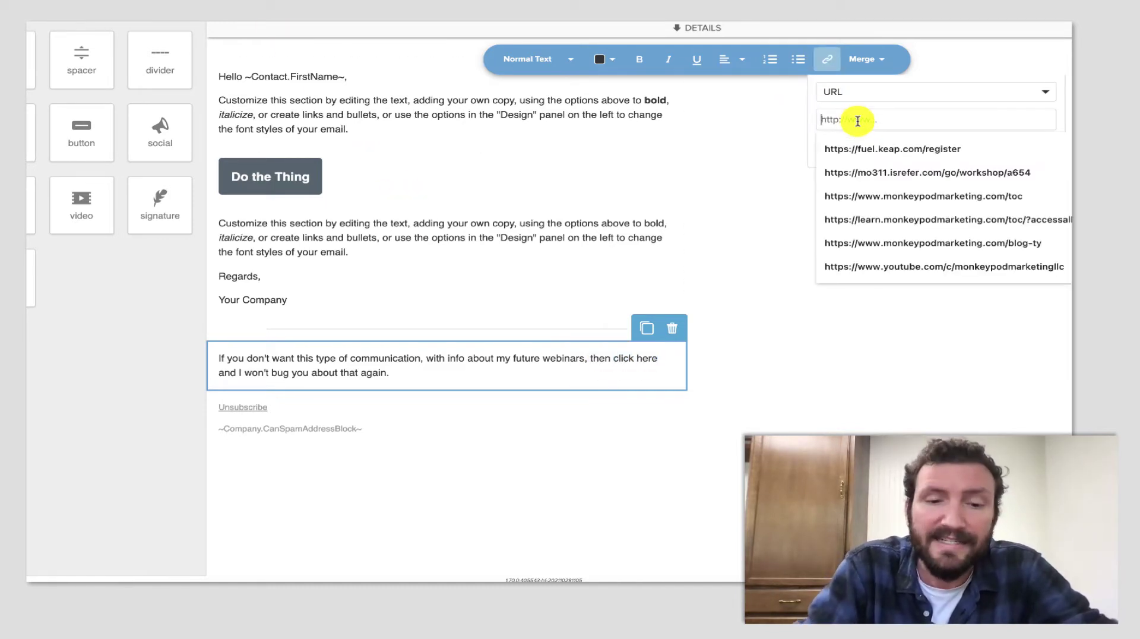
type("https://www.monkeypodmarketing.com/webinar-opt-out/")
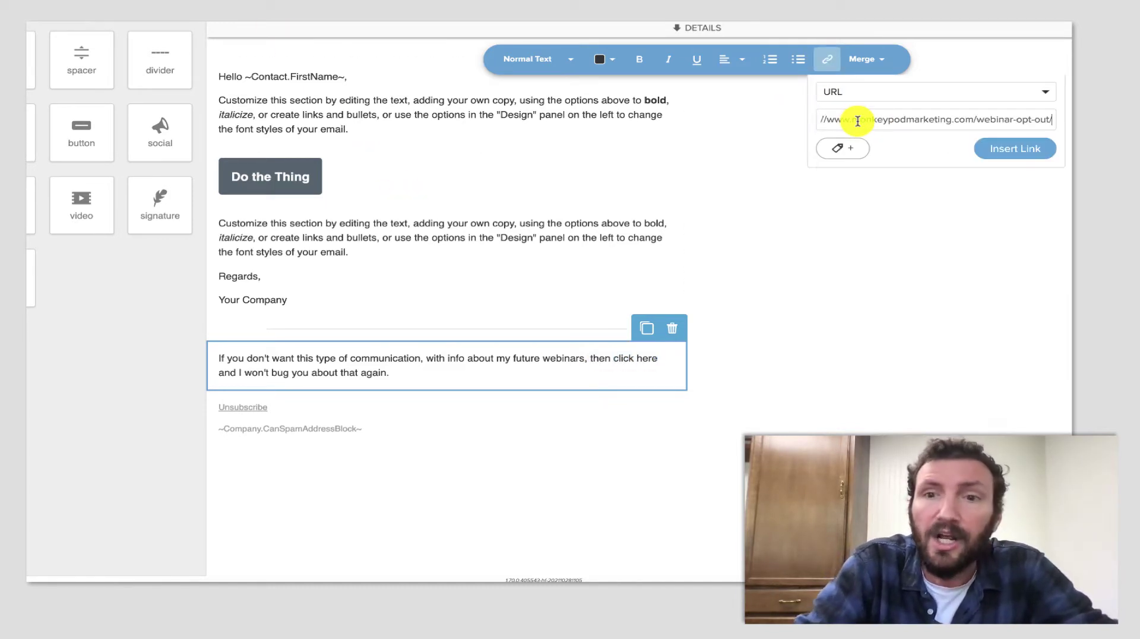
- Create a "Webinar Unsubscribe" tag in the Admin category for the "click here" link and insert the link
left_click(855, 152)
left_click(855, 155)
type("Web")
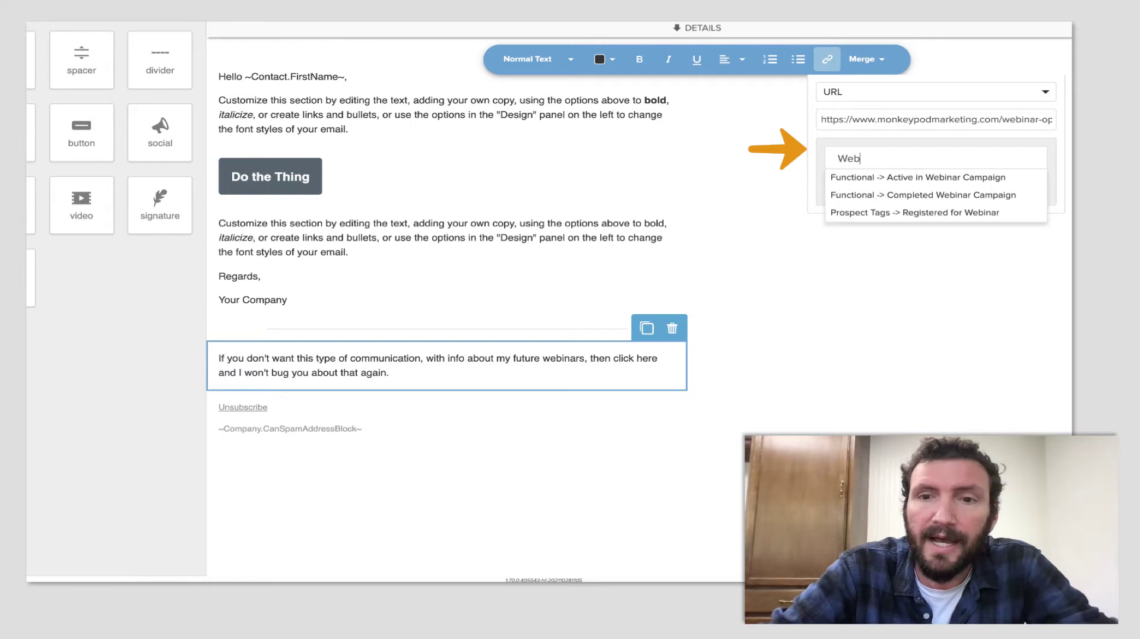
type("inar Unsubscribe")
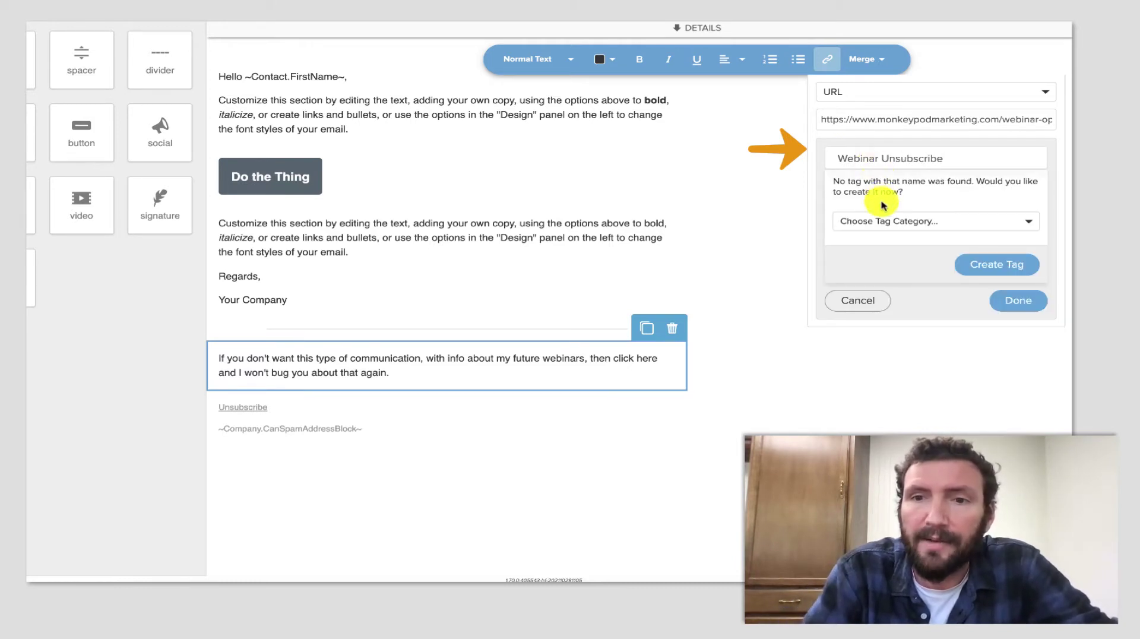
left_click(885, 221)
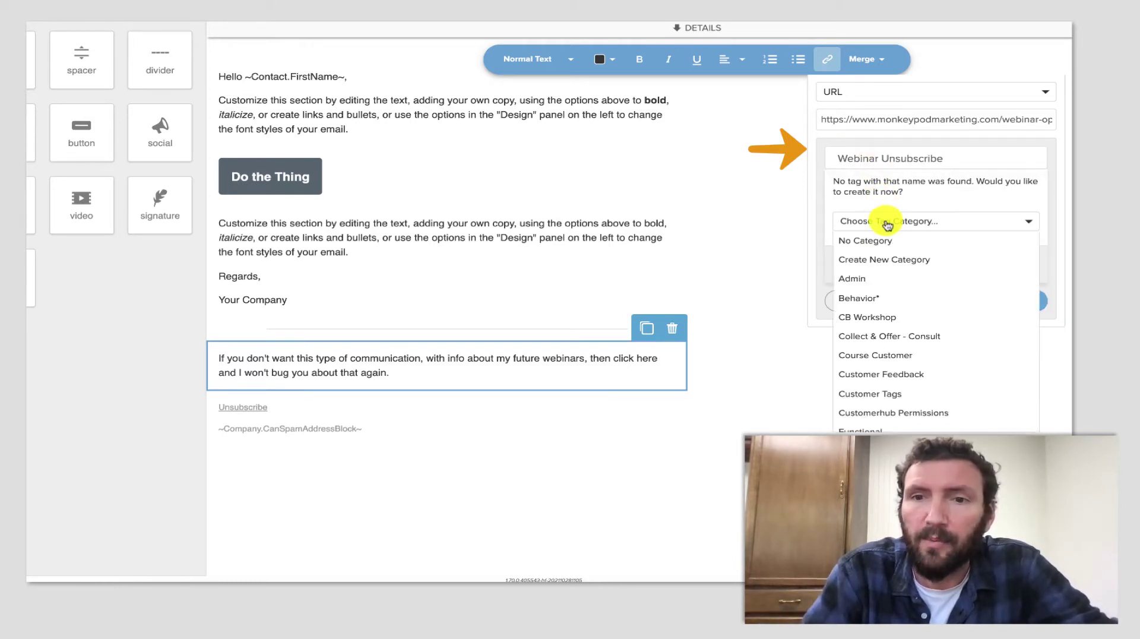
left_click(894, 274)
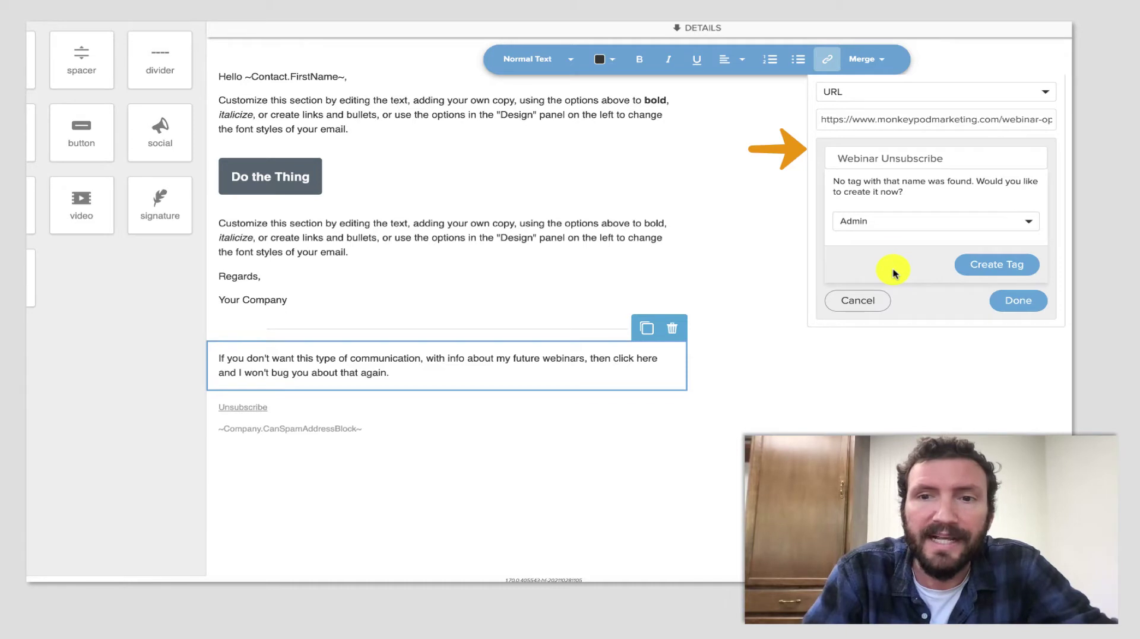
left_click(976, 266)
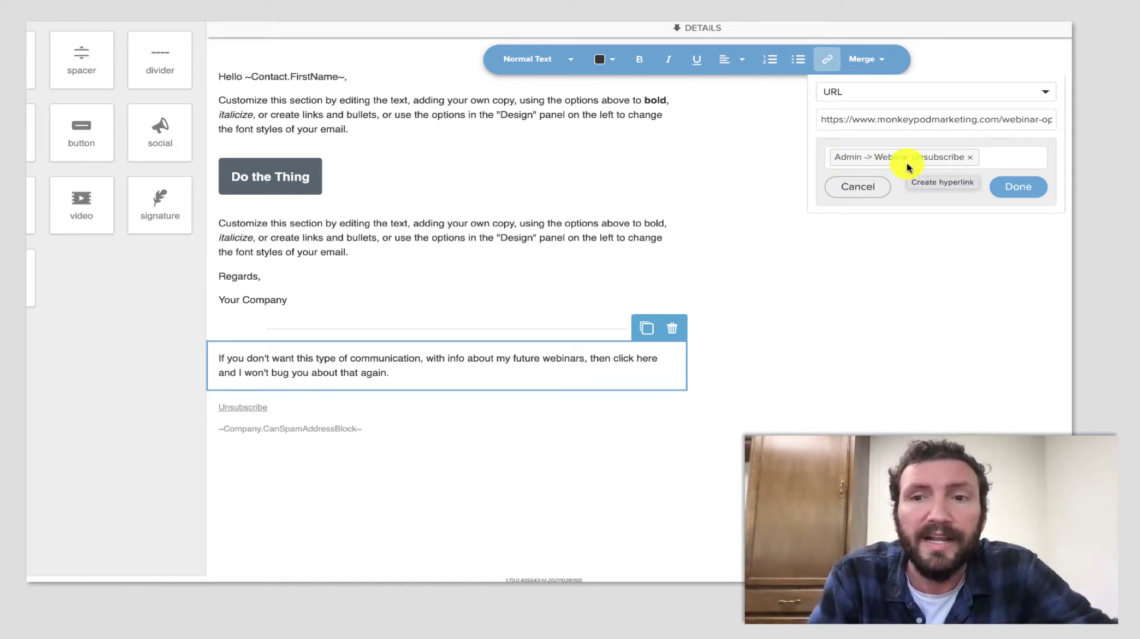
left_click(1019, 187)
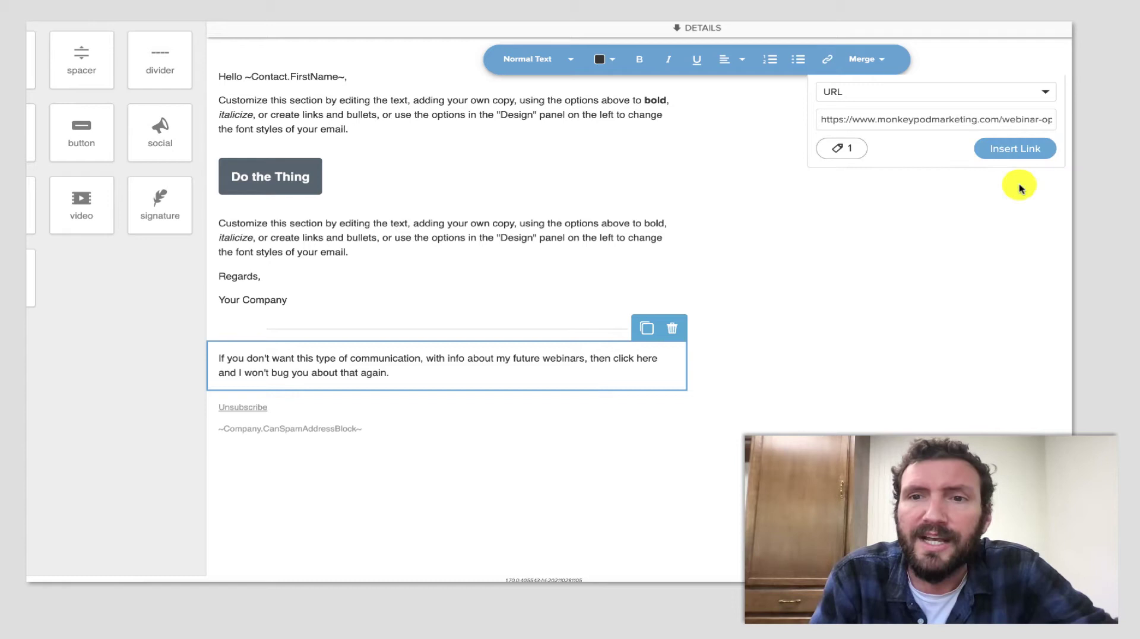
left_click(1010, 148)
left_click(929, 324)
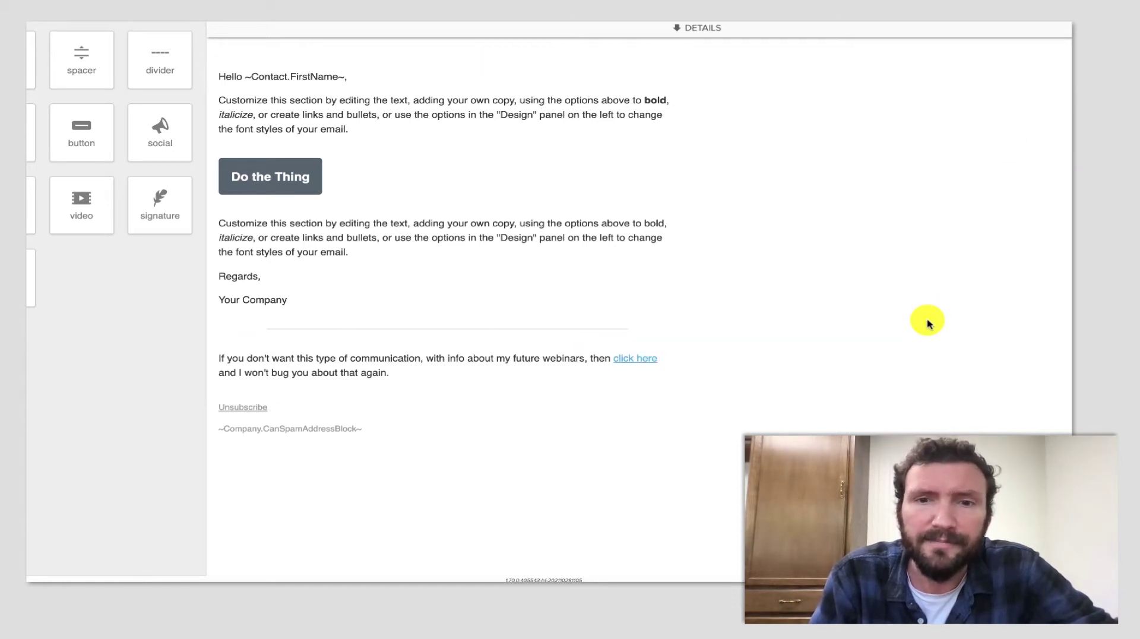
- Change the text colour of the whole webinar opt-out paragraph to gray
left_click(484, 375)
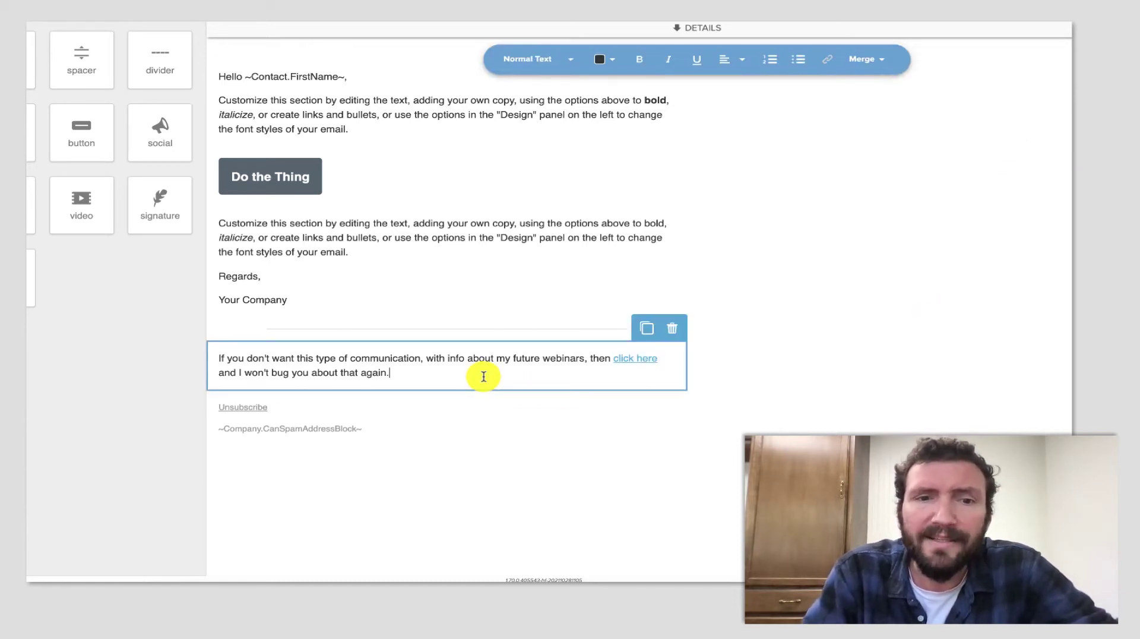
triple_click(484, 376)
left_click(605, 59)
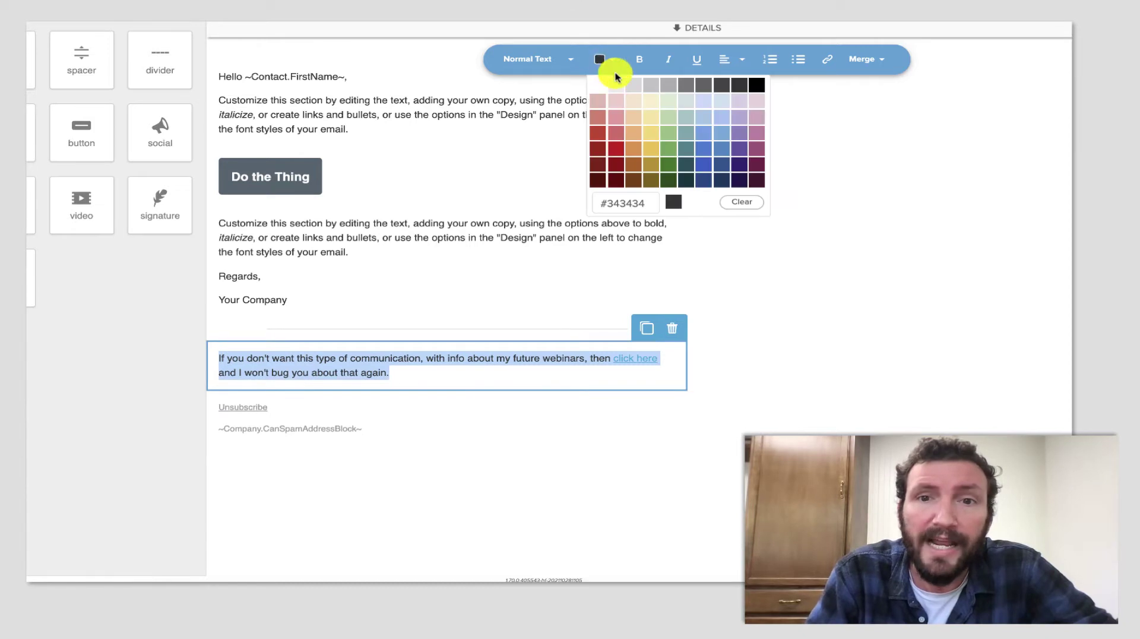
left_click(685, 85)
left_click(822, 252)
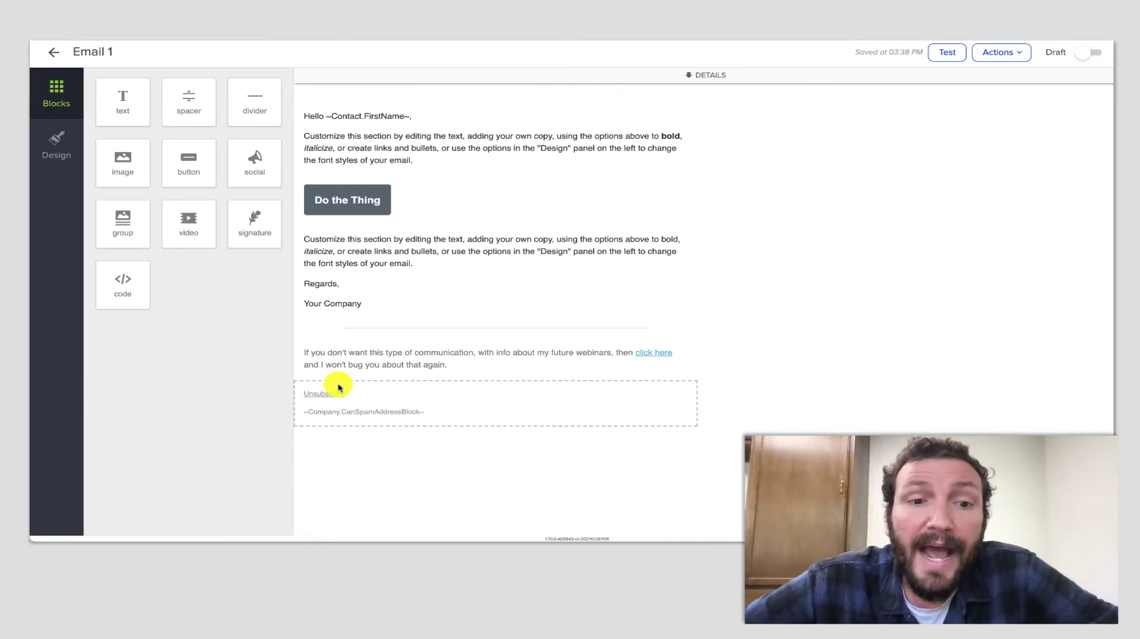
- Set the footer's text before the unsubscribe link to "You can" and the text after it to "completely."
left_click(342, 392)
left_click(197, 219)
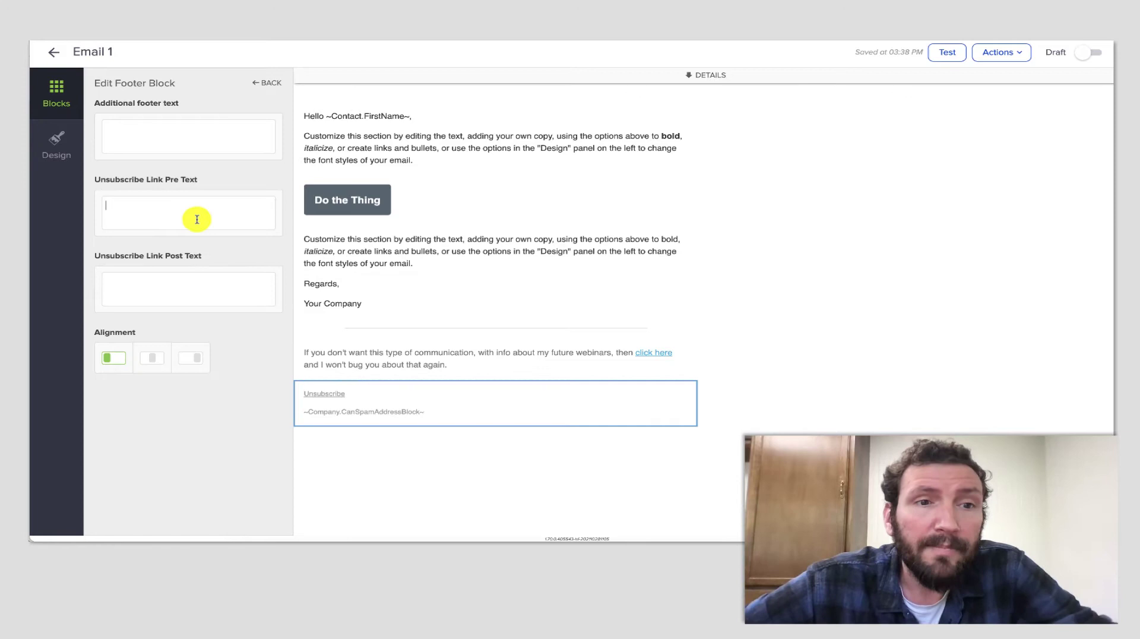
type("You can")
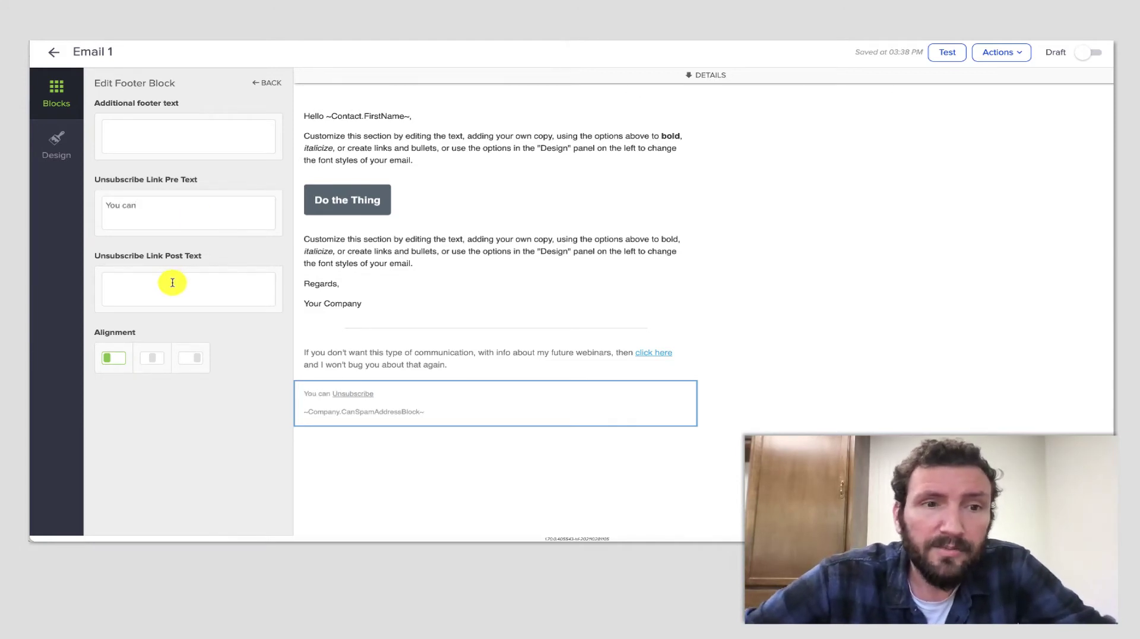
left_click(171, 283)
type("completely.")
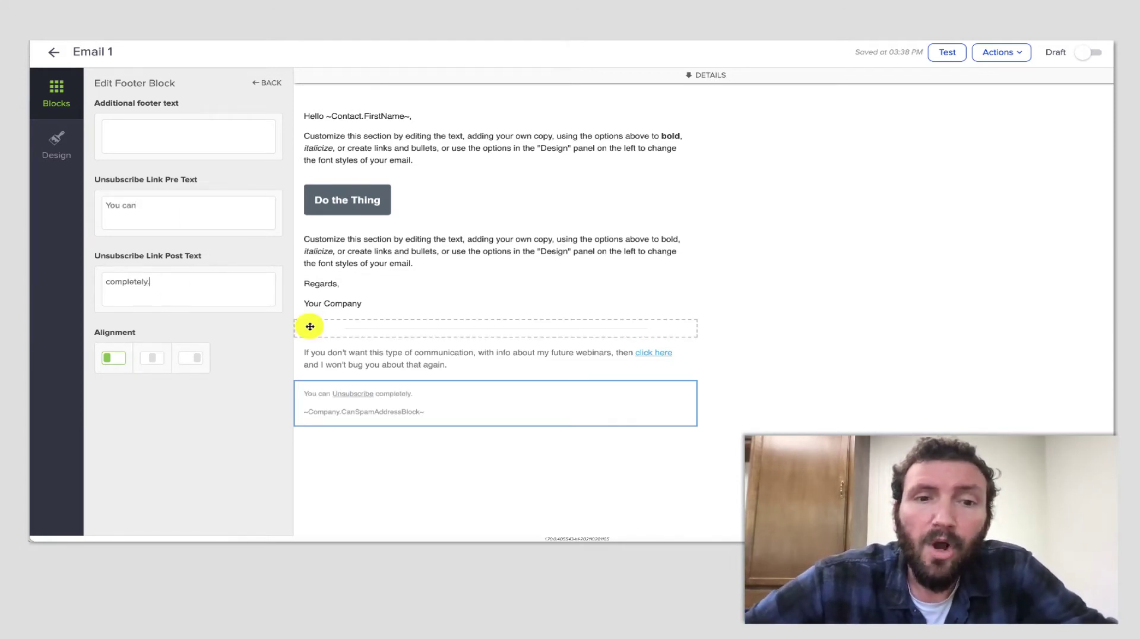
left_click(438, 352)
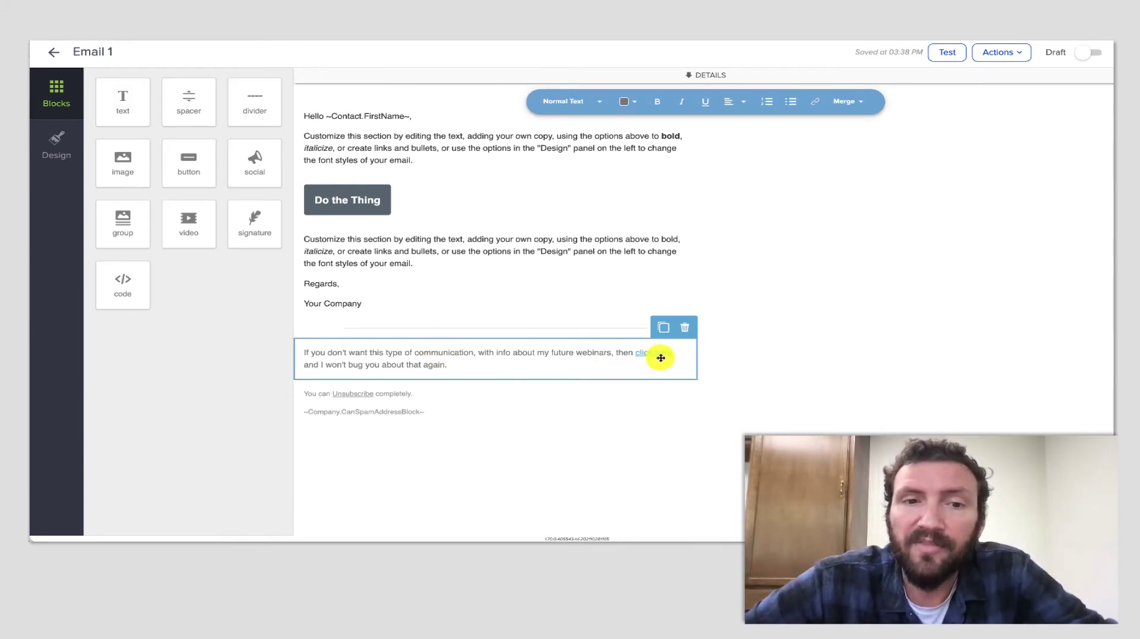
left_click(760, 358)
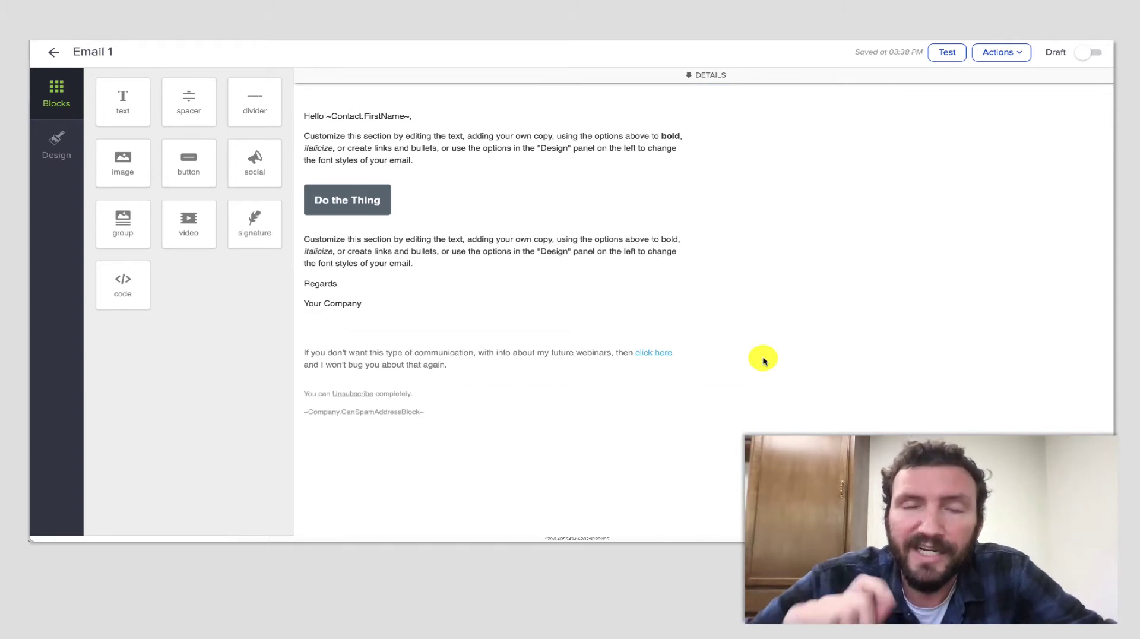
- Mark Email 1 as ready and return through the Email Series sequence to the campaign canvas
left_click(1080, 54)
left_click(54, 52)
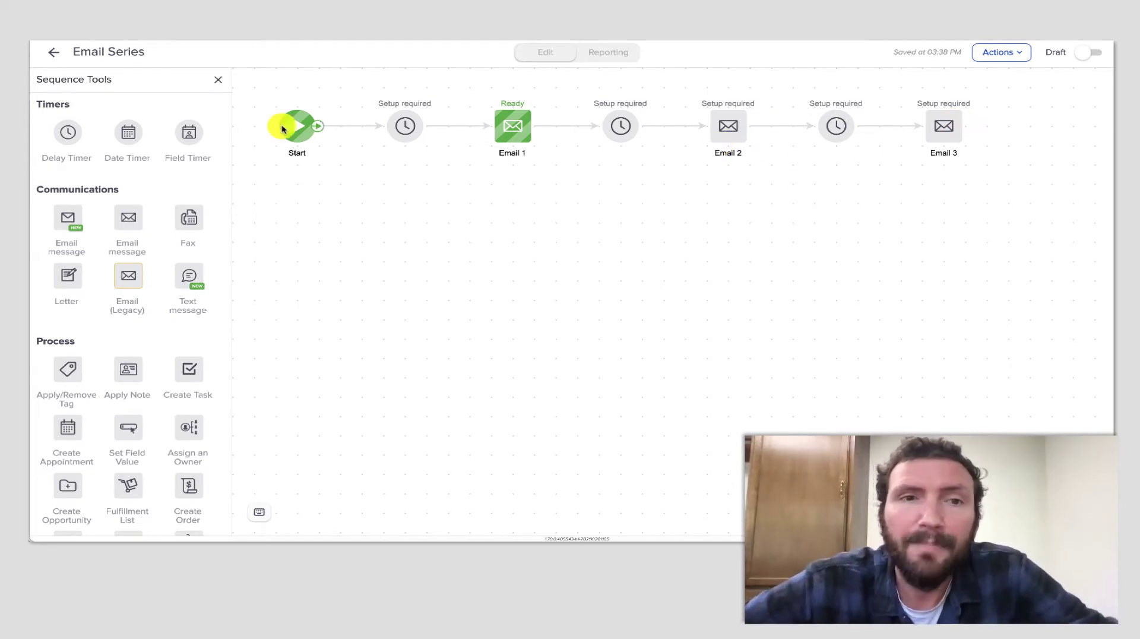
left_click(52, 51)
left_click(486, 309)
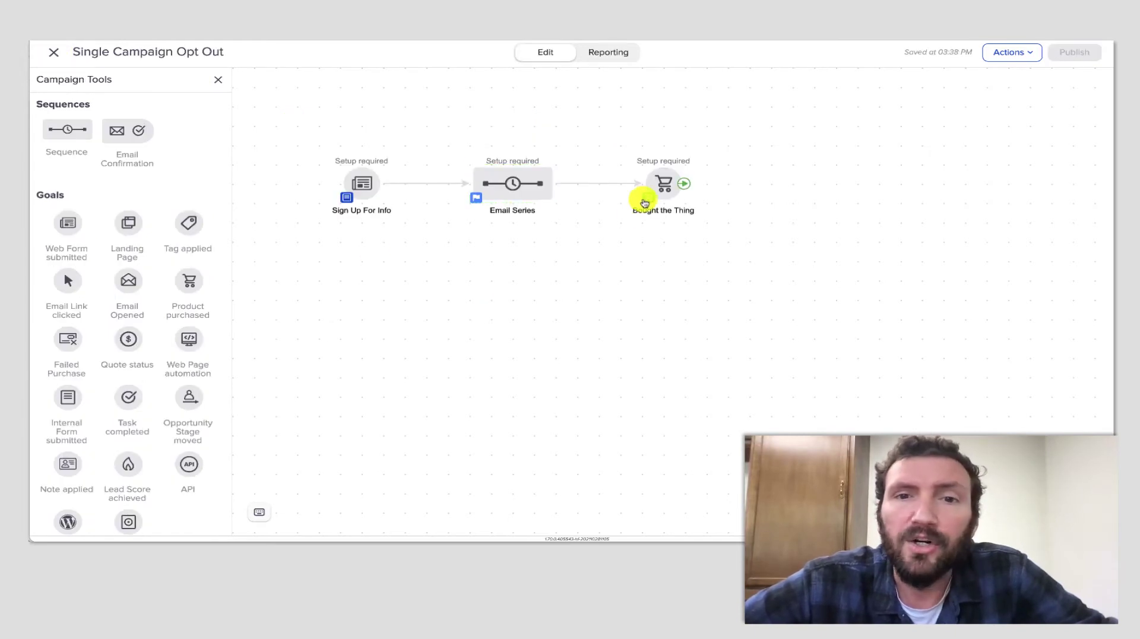
- Add a Tag applied goal beneath the Bought the Thing goal and connect the Email Series sequence to it
left_click_drag(199, 245, 653, 242)
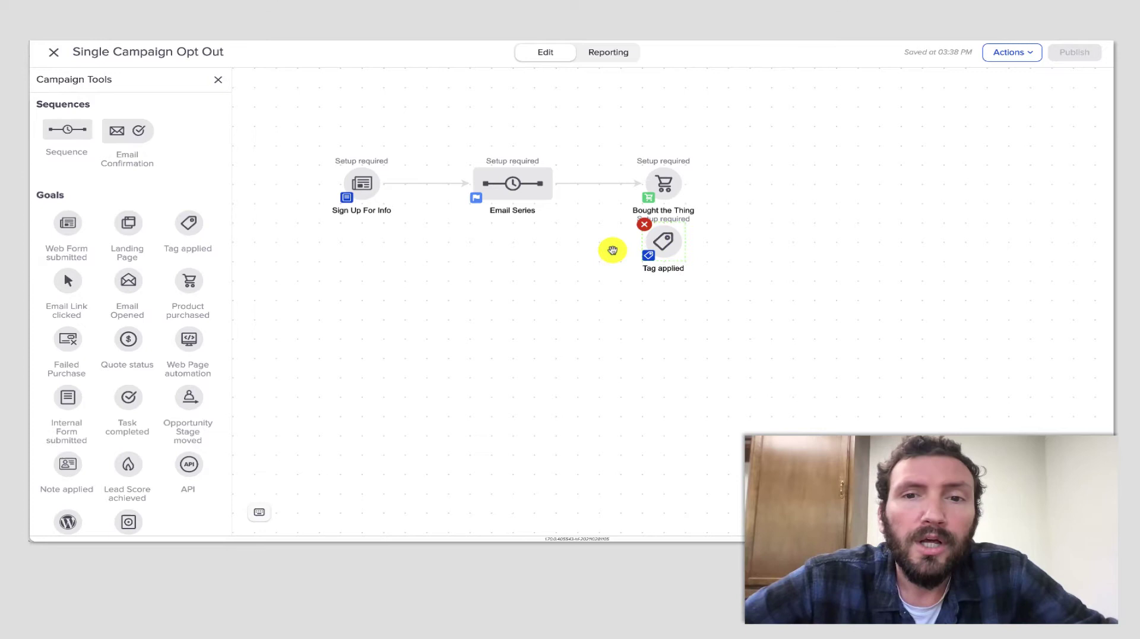
left_click(664, 166)
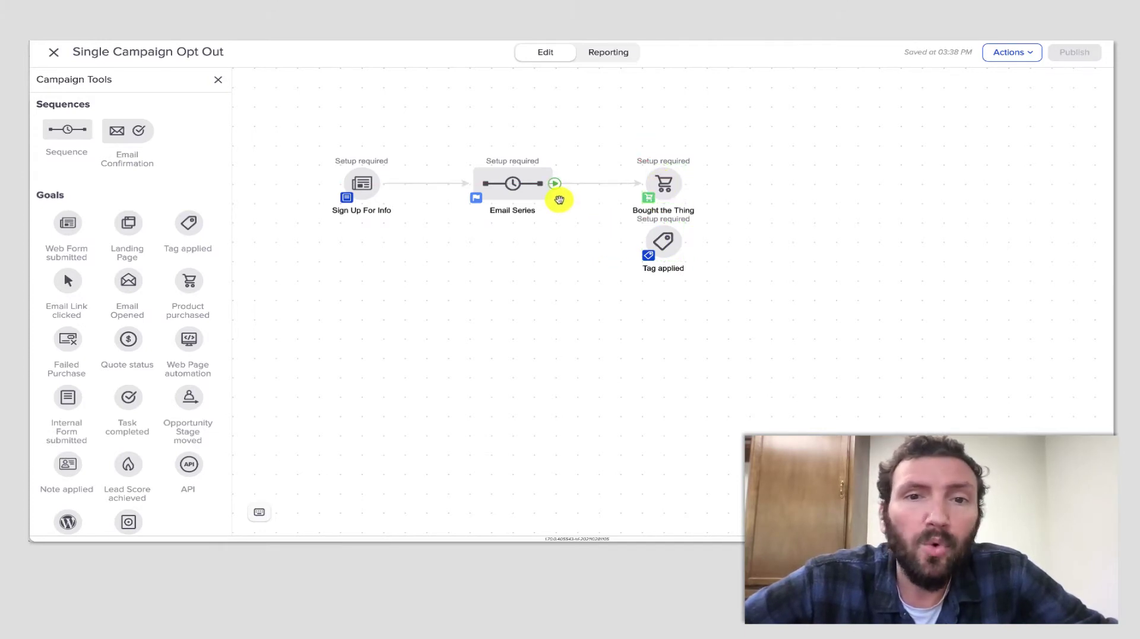
left_click_drag(556, 189, 644, 240)
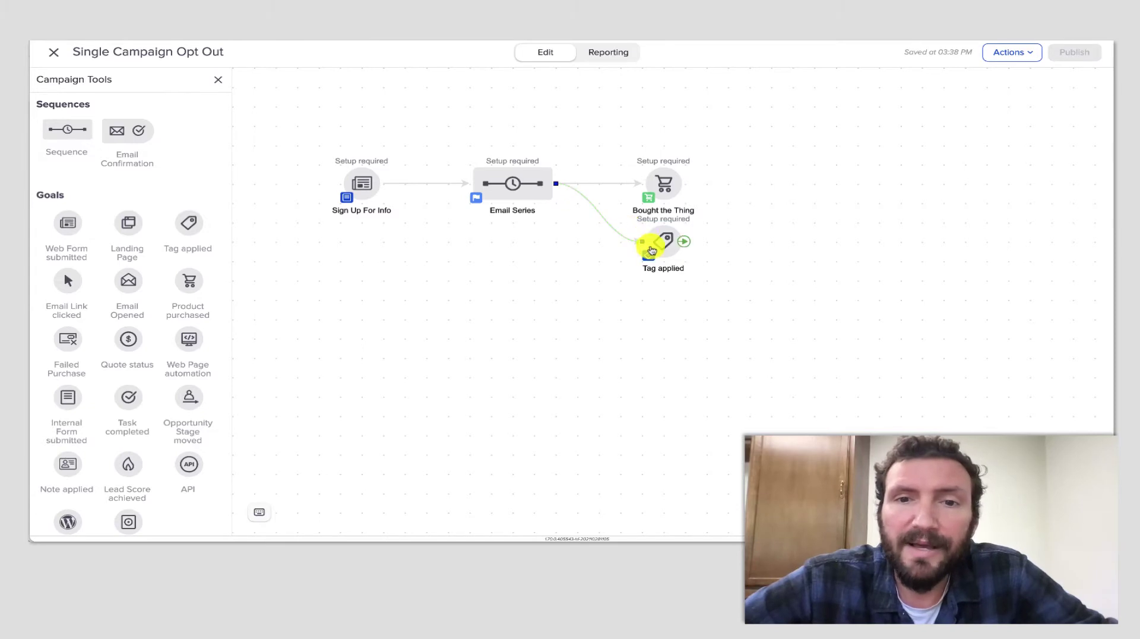
- Rename the new tag goal as "Webinar Unsubscribe"
left_click(665, 268)
type("Webinar")
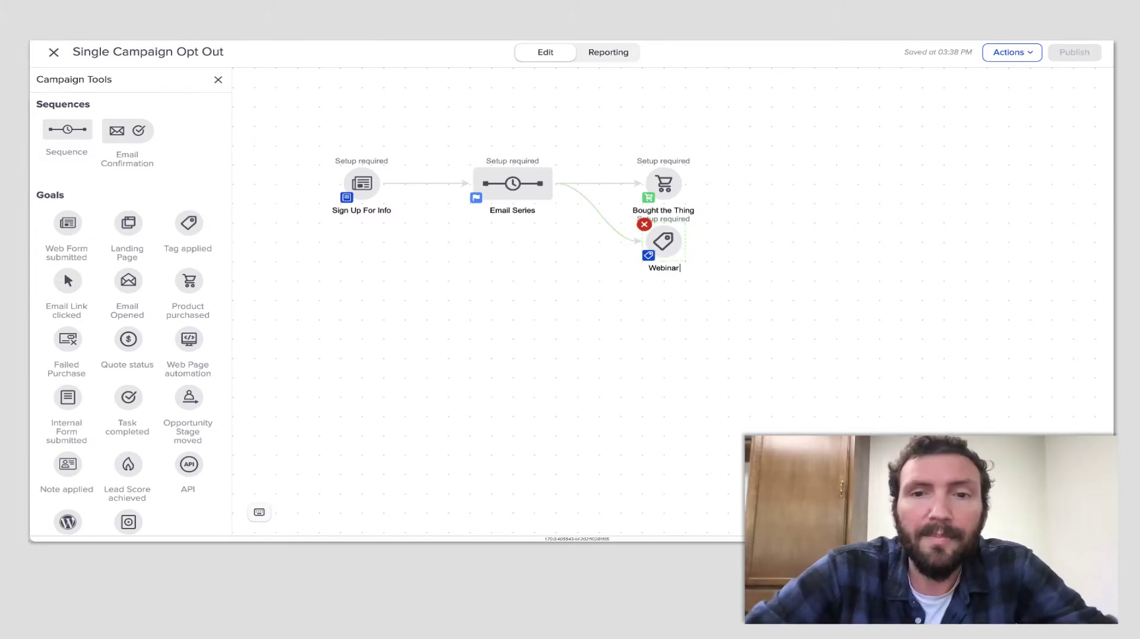
type(" Unsub")
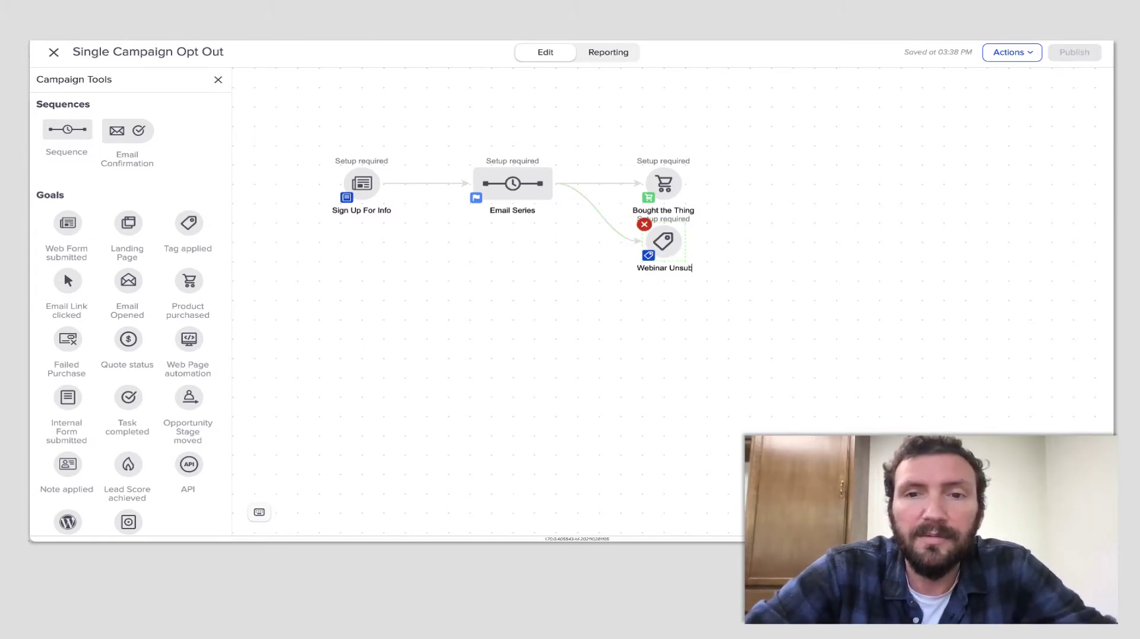
type("scribe")
- Configure the Webinar Unsubscribe goal to be achieved by the Admin -> Webinar Unsubscribe tag and save it
double_click(659, 248)
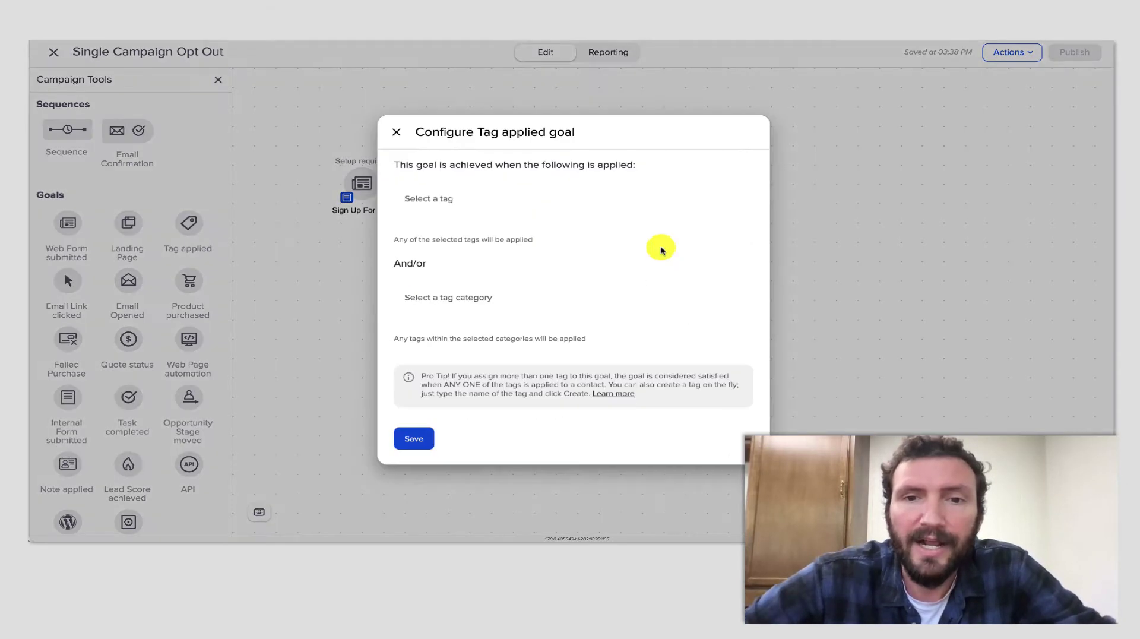
left_click(536, 223)
type("Webina")
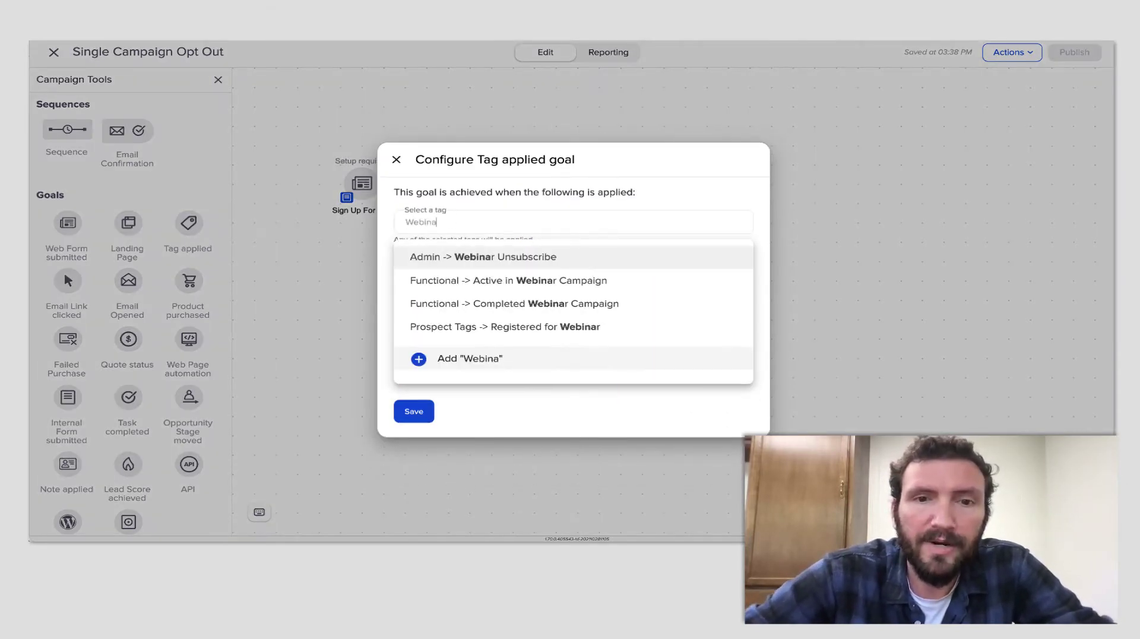
left_click(535, 257)
left_click(414, 413)
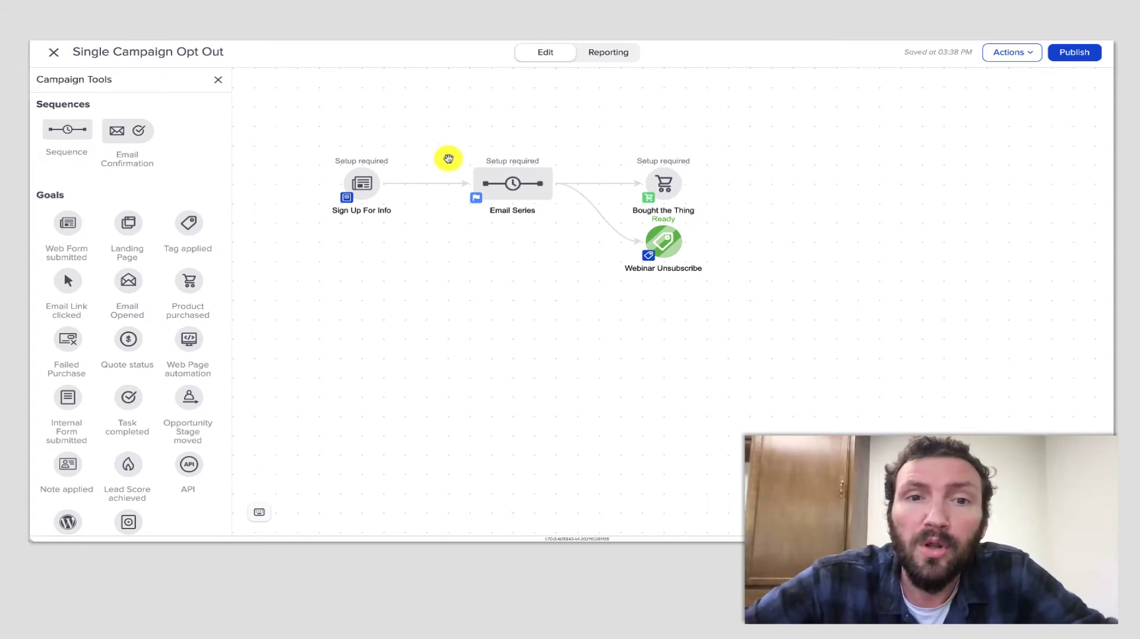
- Shift Email Series slightly closer to Sign Up For Info and delete its connections to both end goals
left_click_drag(449, 158, 561, 219)
left_click_drag(531, 183, 510, 184)
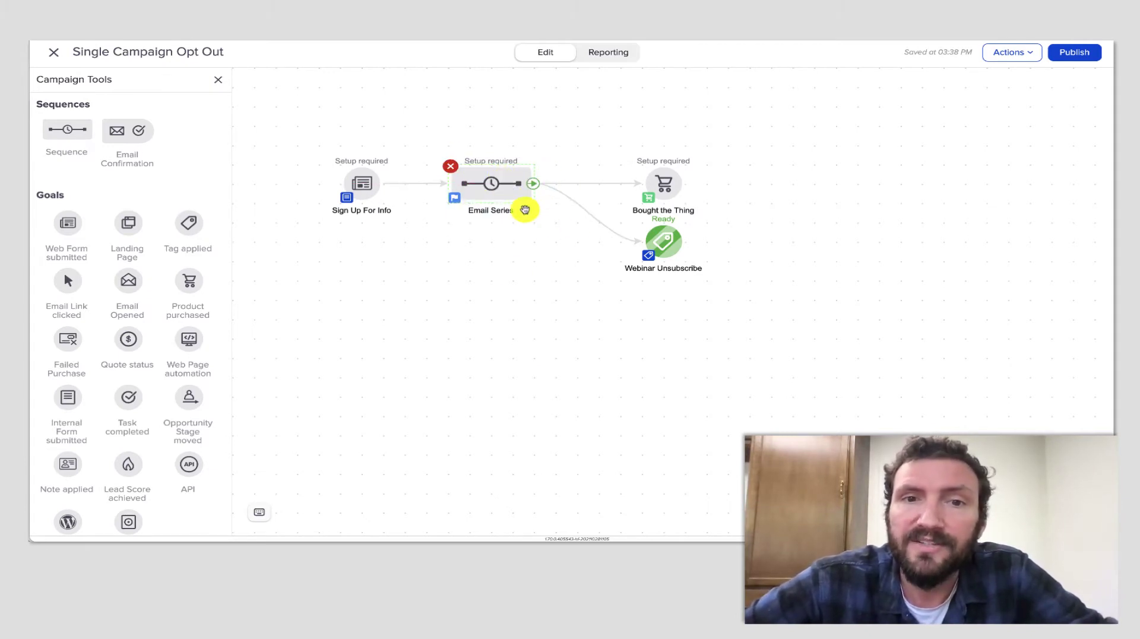
left_click(574, 206)
key("Delete")
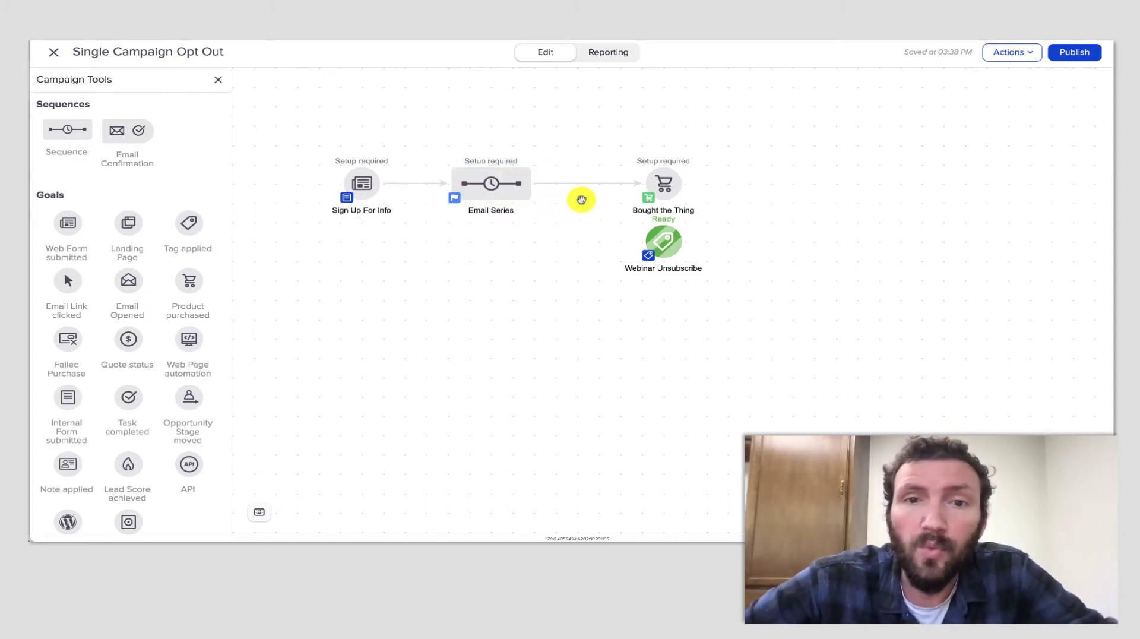
left_click(594, 184)
key("Delete")
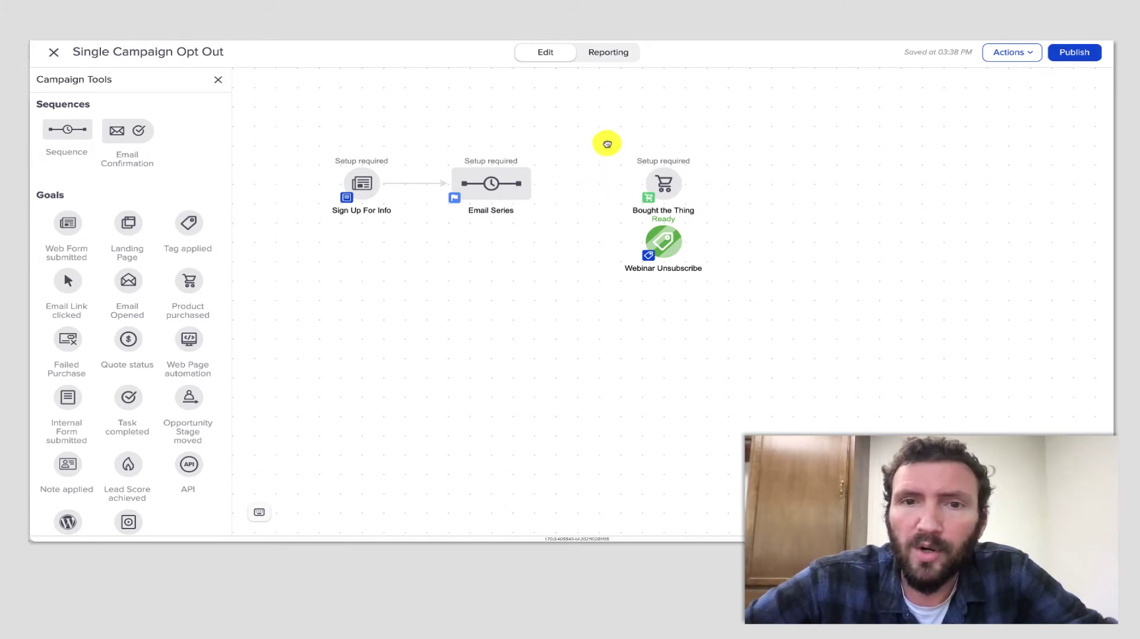
- Move the Bought the Thing and Webinar Unsubscribe goals together farther from Email Series to make room between them
left_click_drag(606, 142, 728, 290)
left_click_drag(662, 181, 836, 181)
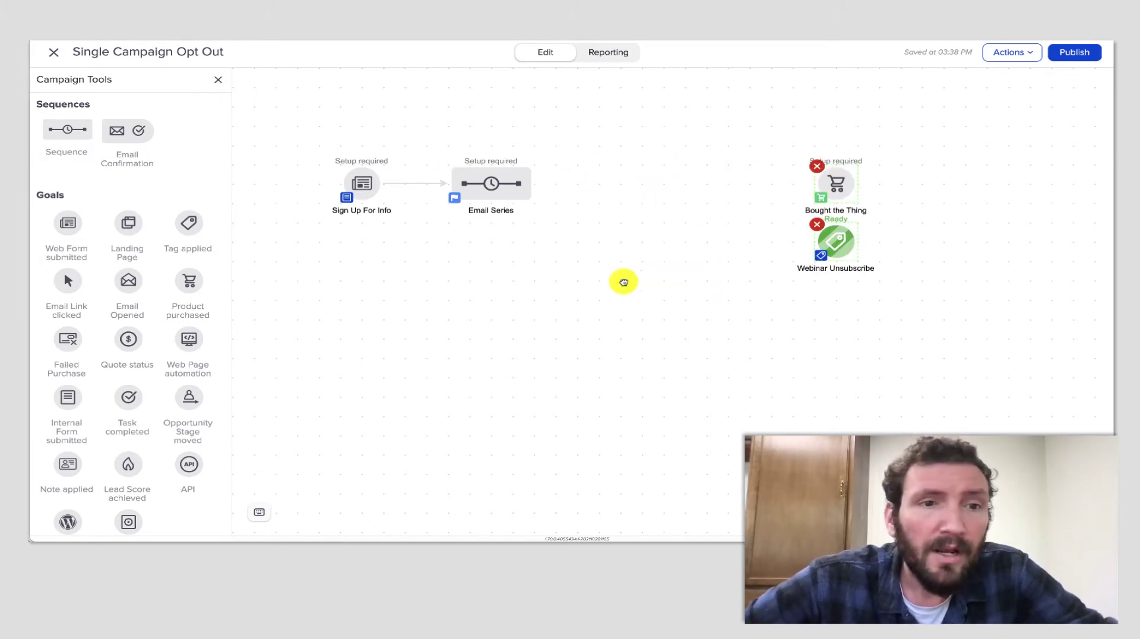
left_click(621, 280)
- Add an Email Link clicked goal and a new sequence in line after Email Series, each connected to the previous element
left_click_drag(86, 287, 412, 226)
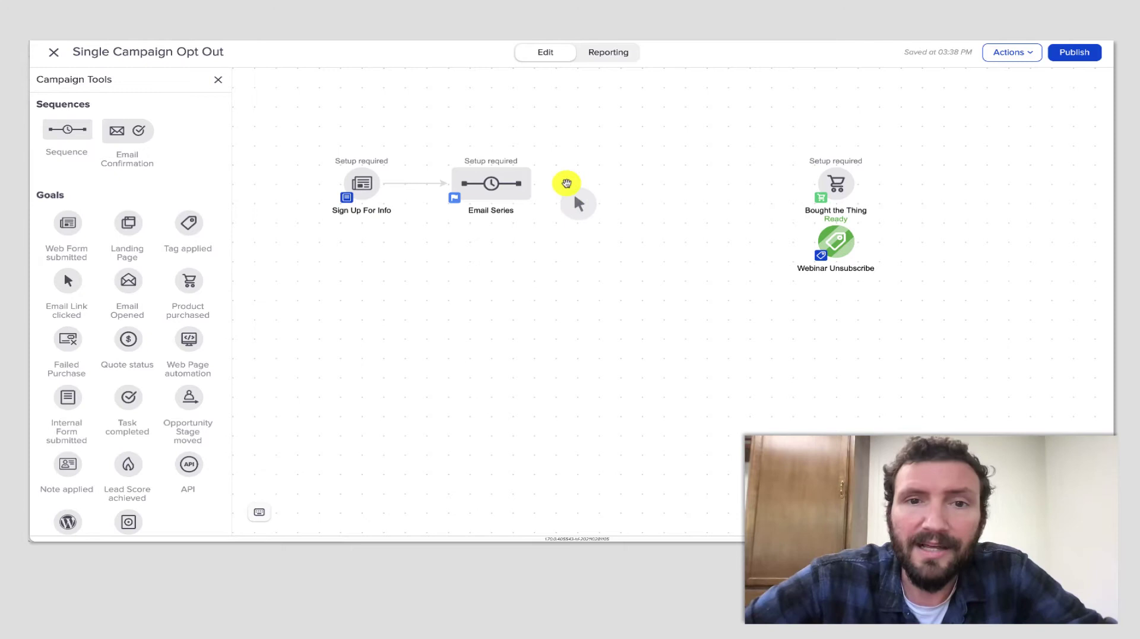
left_click_drag(567, 183, 595, 183)
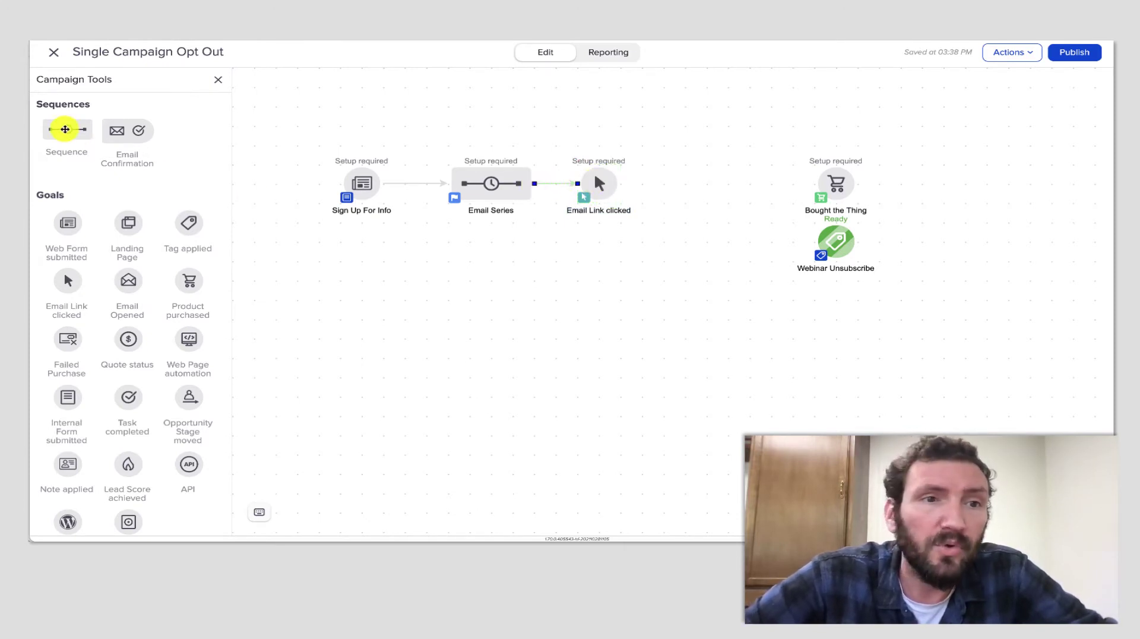
left_click_drag(65, 129, 664, 188)
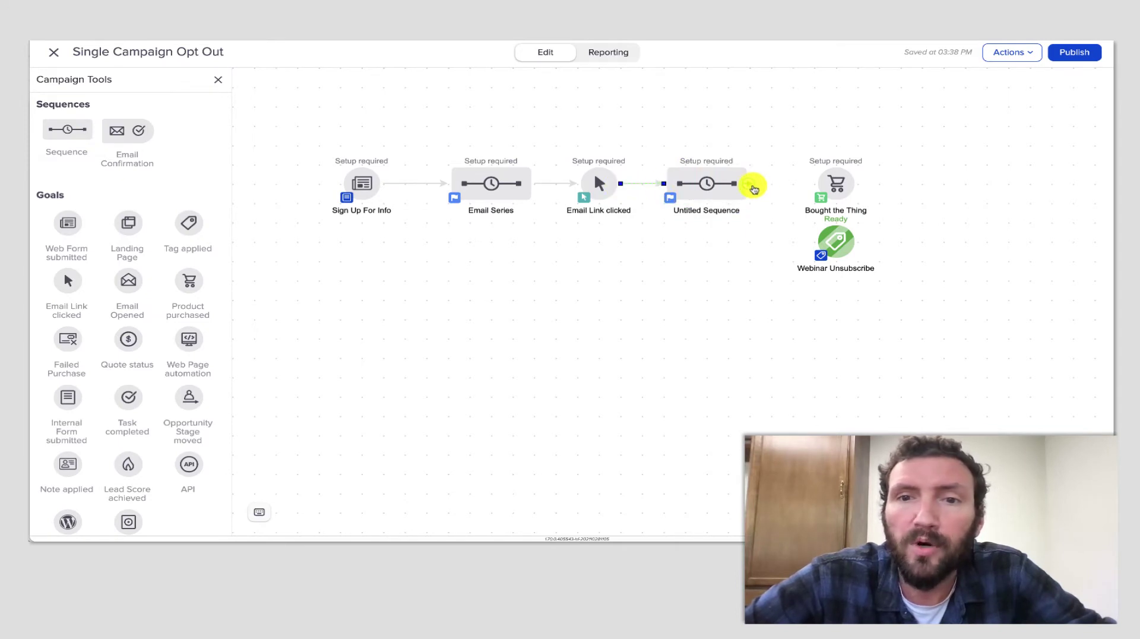
- Connect the new sequence to the Bought the Thing and Webinar Unsubscribe goals and rename it "Email Series 2"
left_click_drag(751, 185, 822, 240)
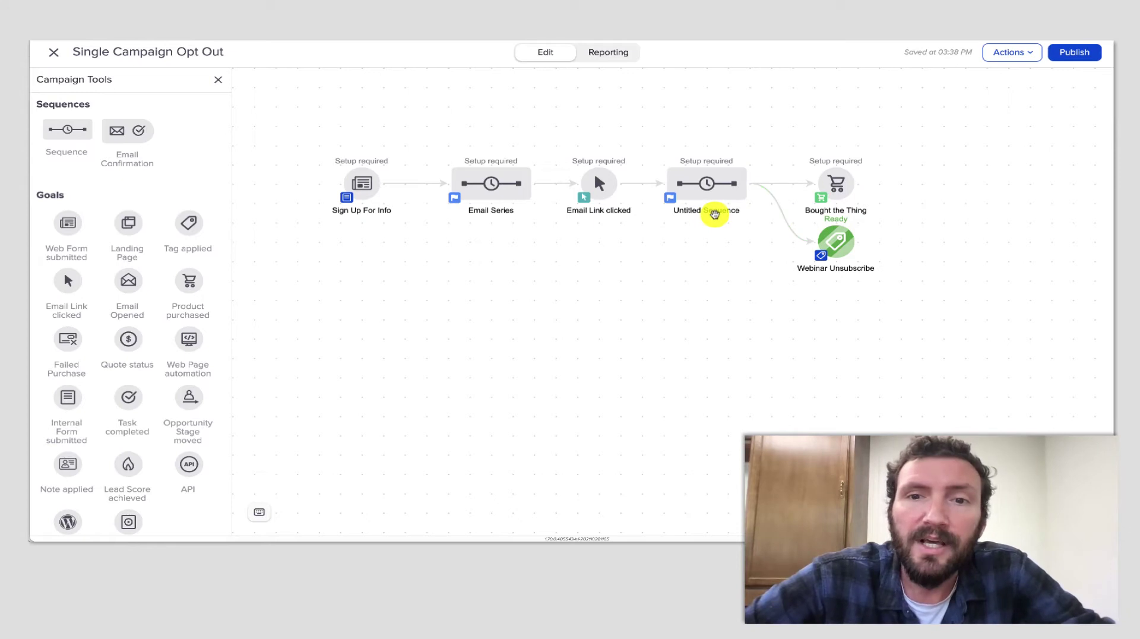
double_click(724, 210)
type("Email")
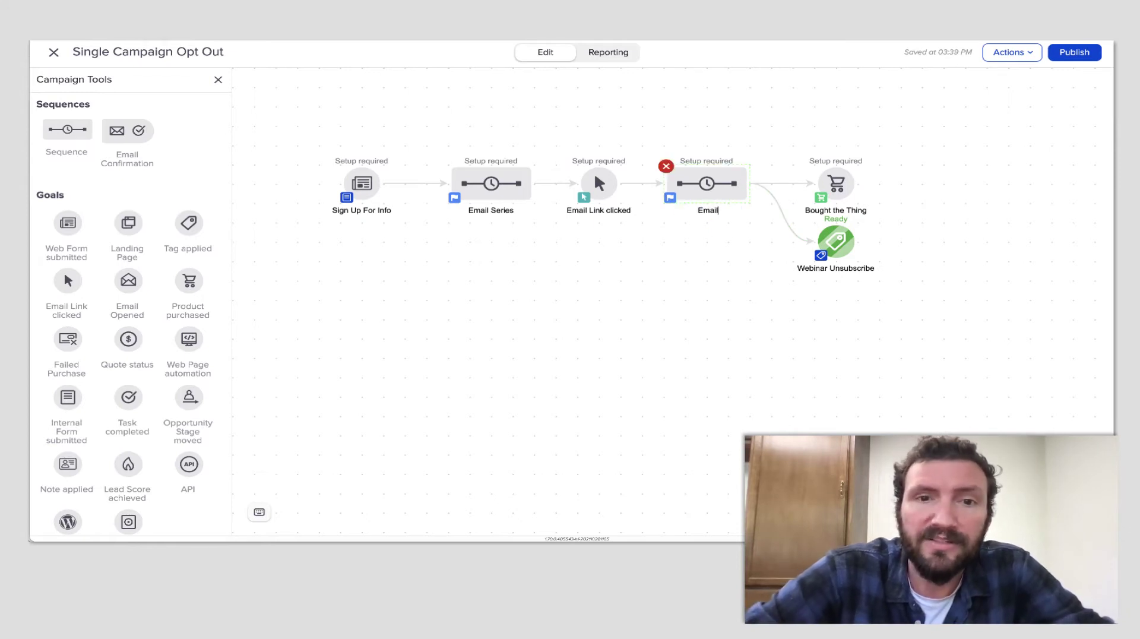
type(" Series 2")
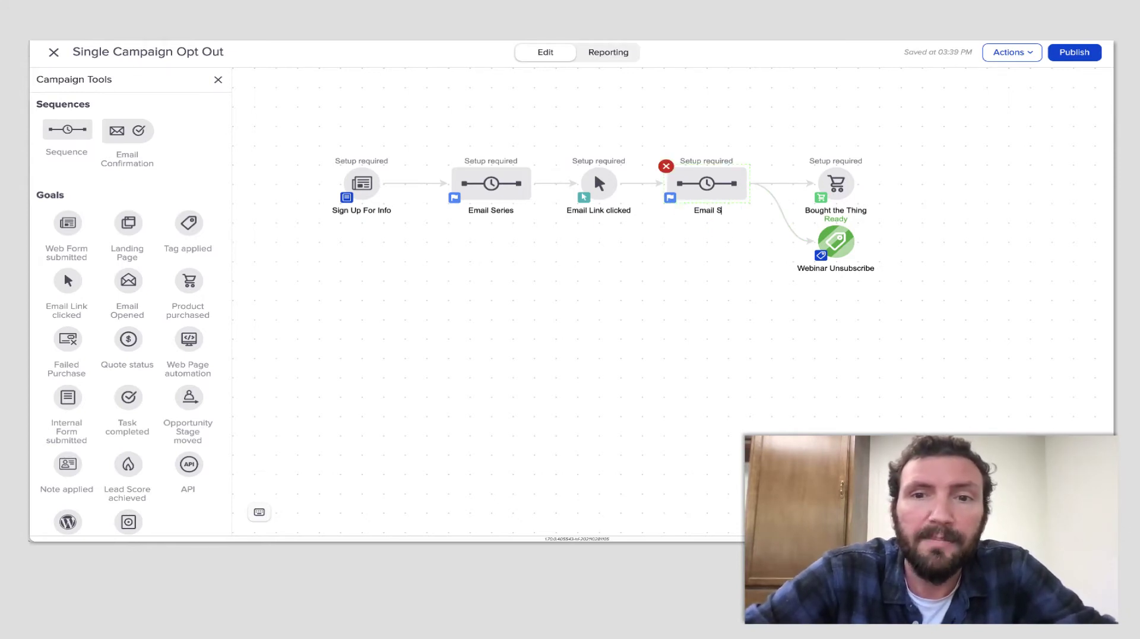
left_click(718, 289)
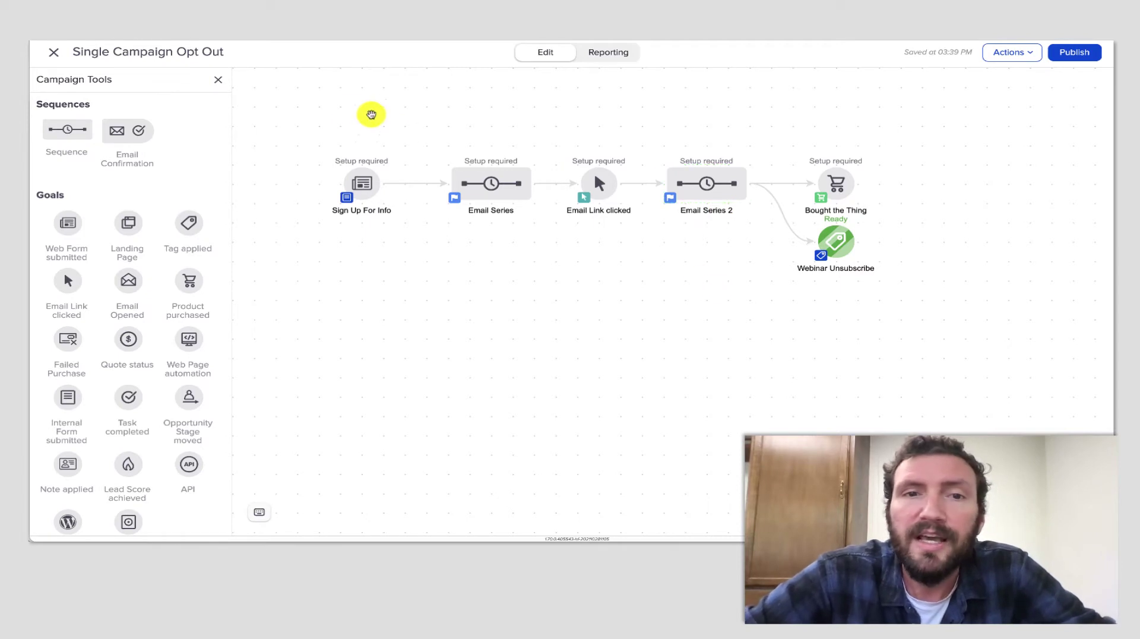
left_click_drag(318, 119, 779, 253)
left_click(768, 283)
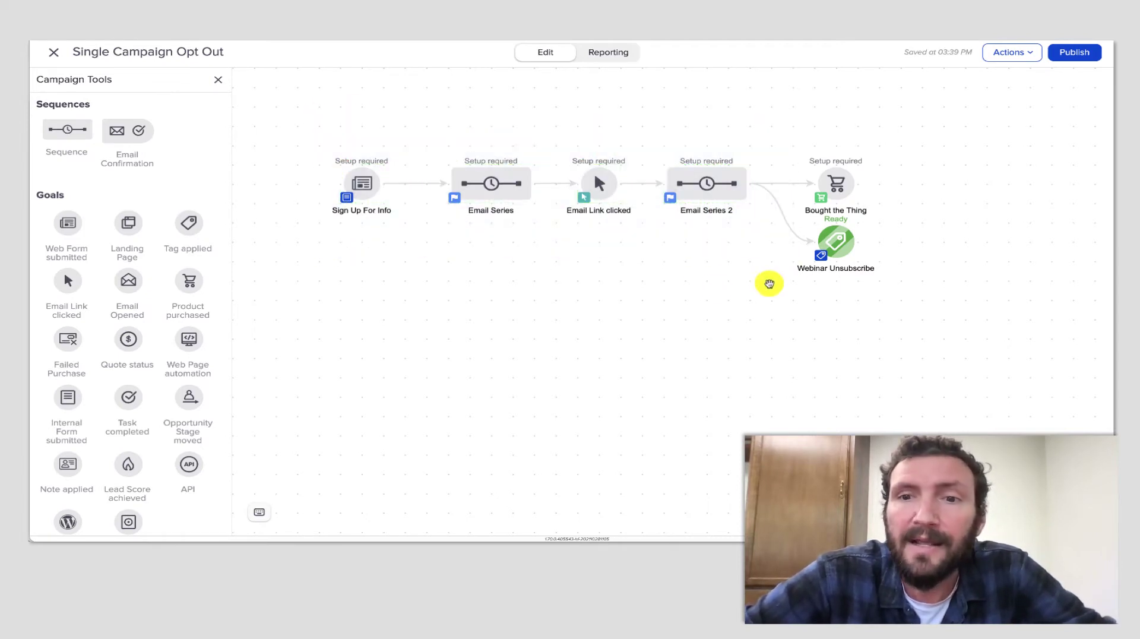
left_click(832, 242)
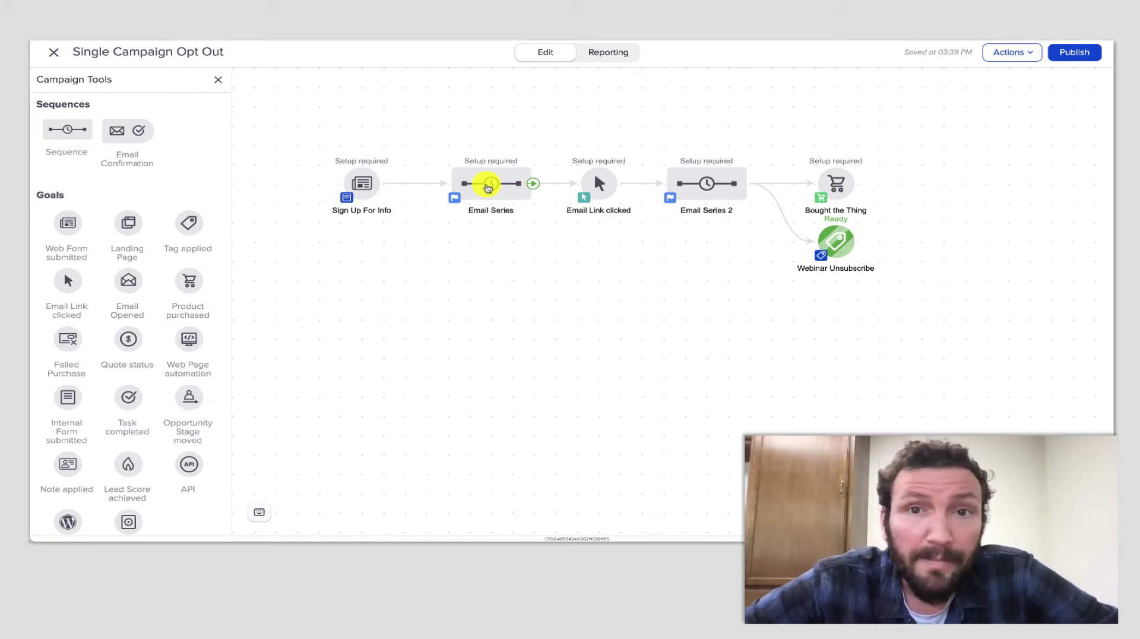
left_click(841, 176)
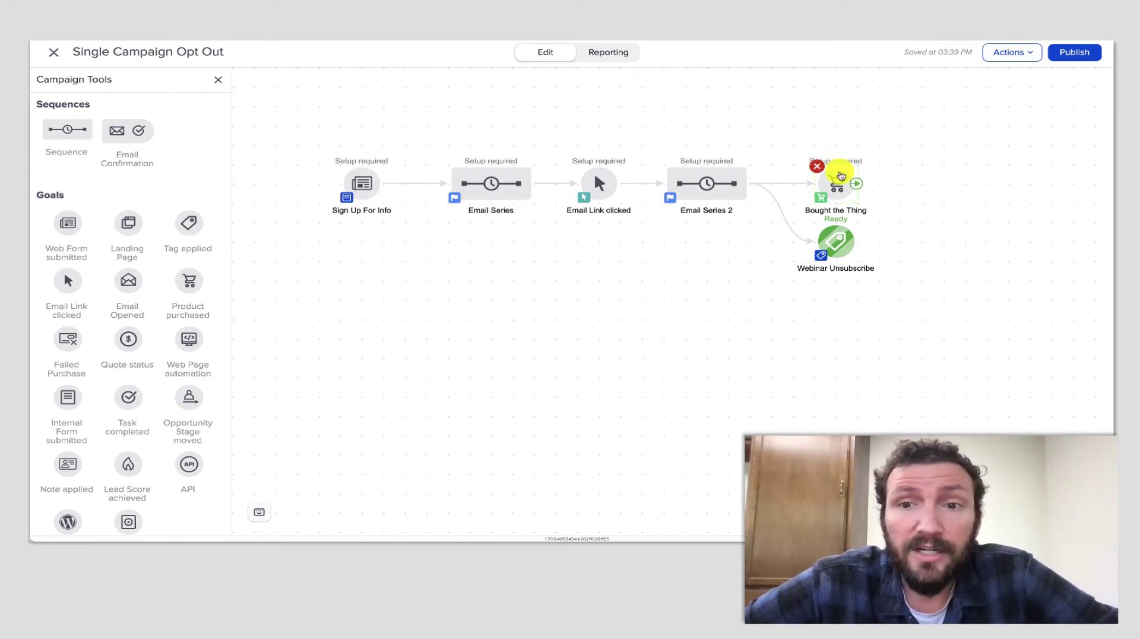
left_click(489, 199)
- Switch to the Zapier Showcase - Webinar [Retired] campaign and open its decision diamond to review the rules for both sequences
key("ctrl+Tab")
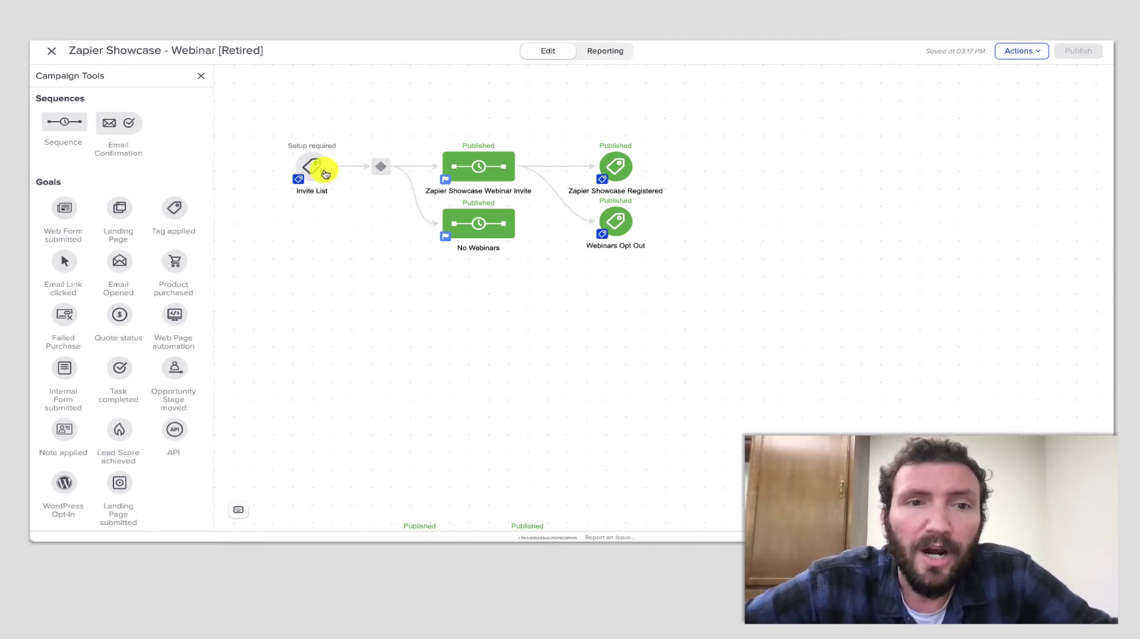
mouse_move(314, 168)
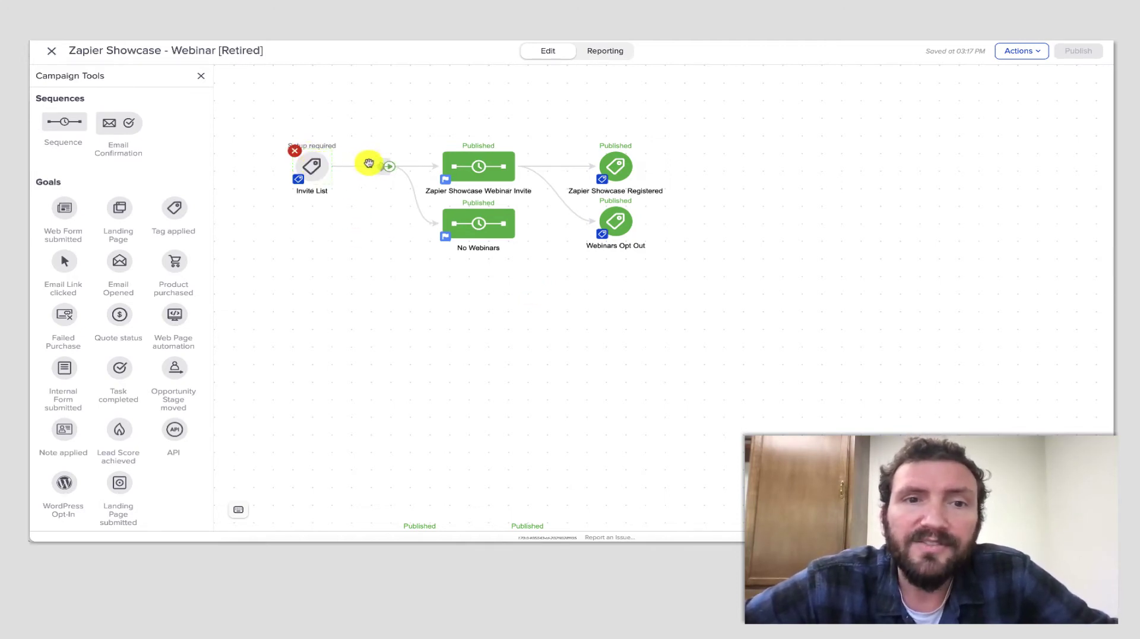
mouse_move(475, 167)
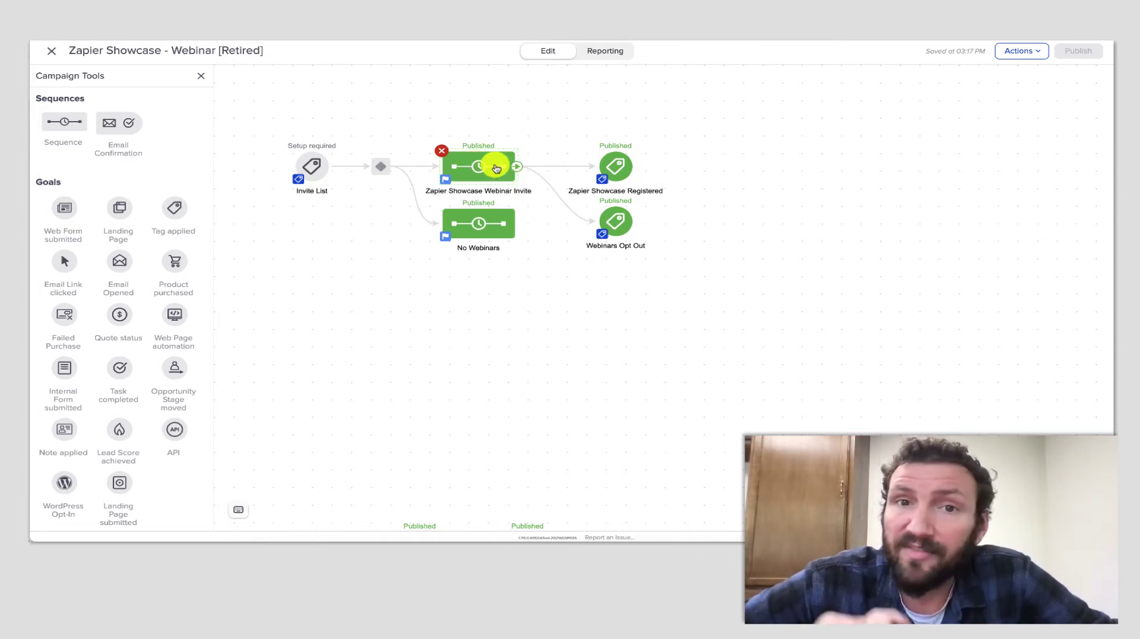
mouse_move(621, 225)
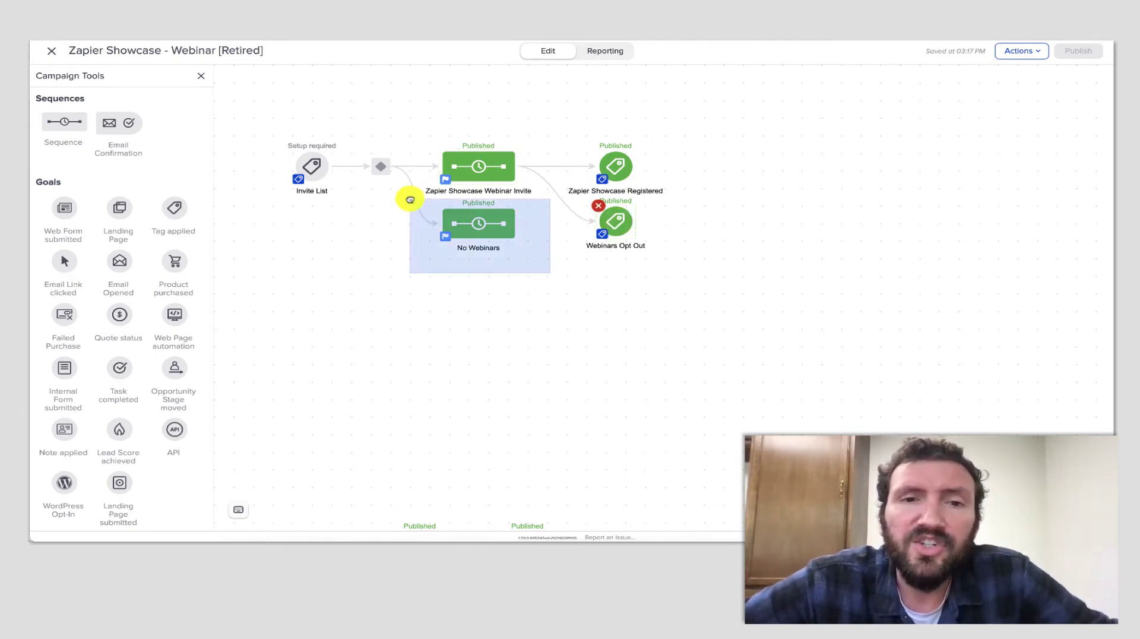
mouse_move(410, 198)
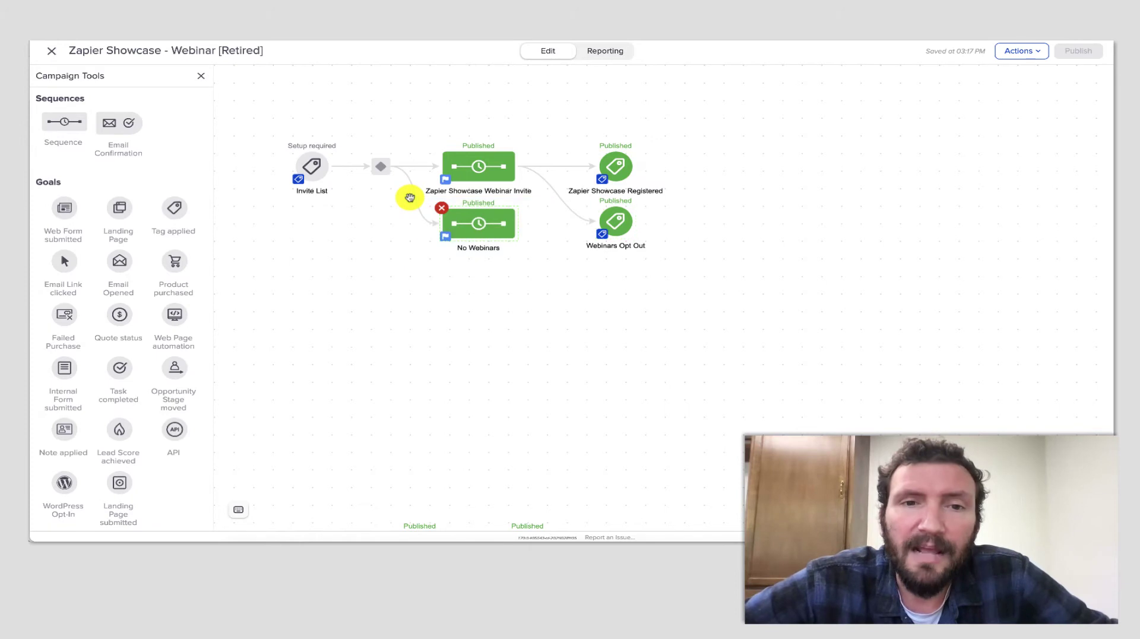
double_click(369, 169)
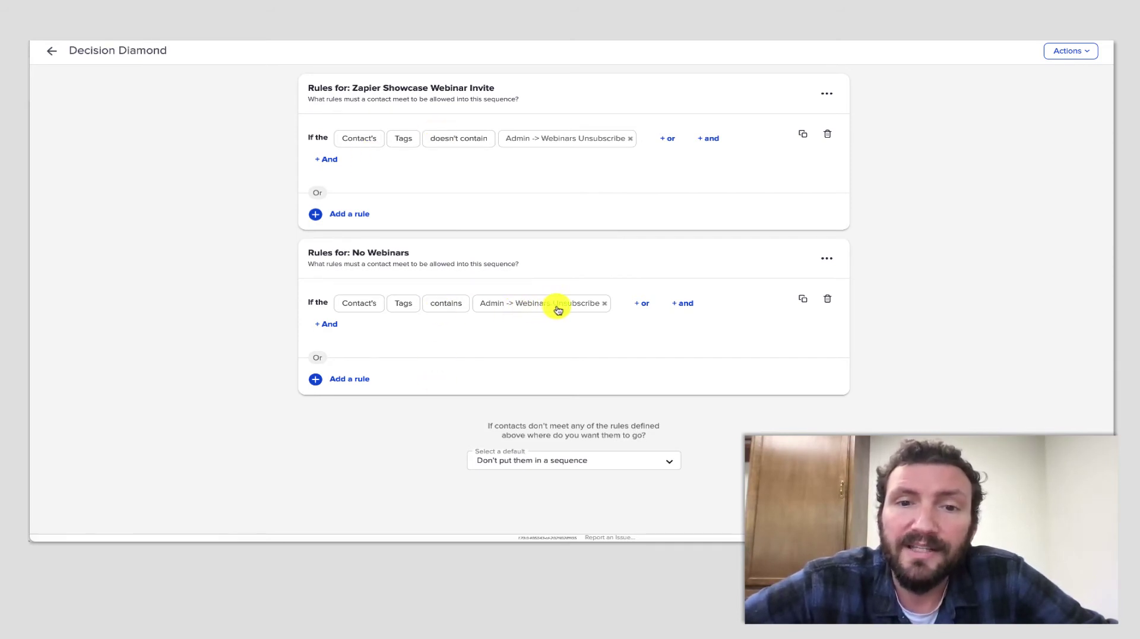
- Review the tag rule for the No Webinars sequence and return to the campaign canvas
left_click_drag(350, 252, 438, 252)
left_click(438, 251)
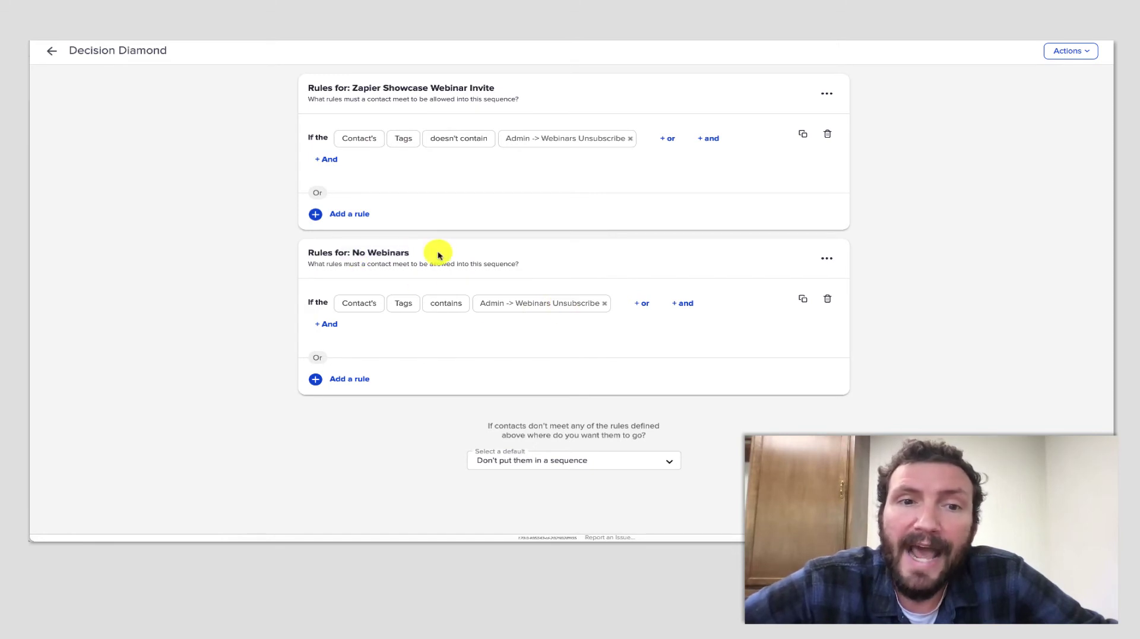
left_click(51, 50)
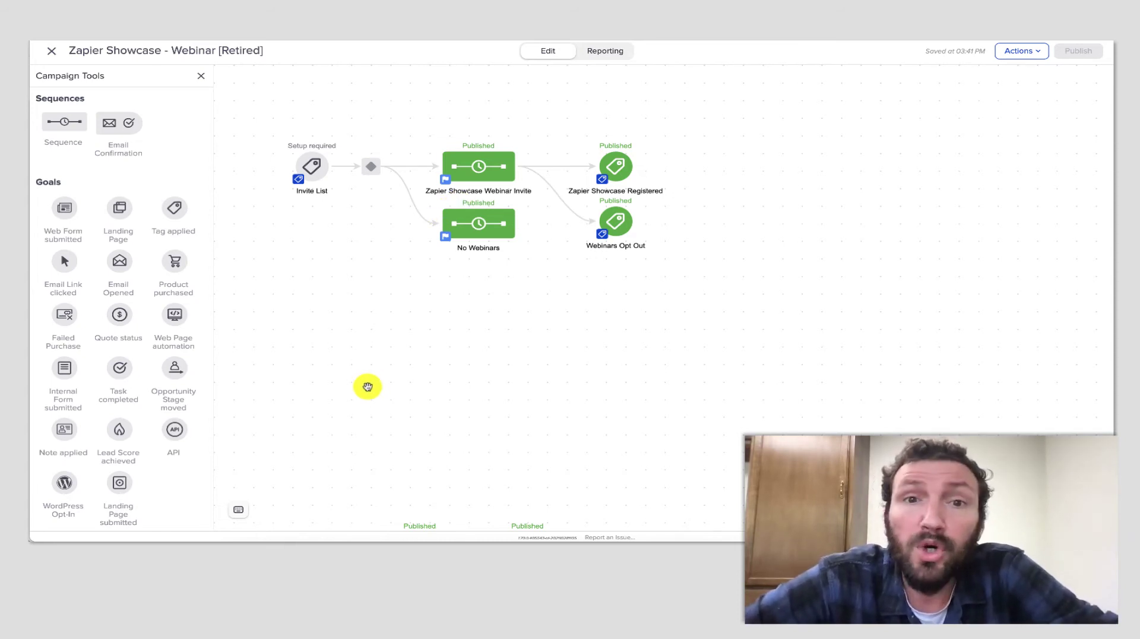
- Switch to the browser window to view the "Build an Email Preferences Center in Keap" post, and return to the Zapier Showcase campaign
key("ctrl+Up")
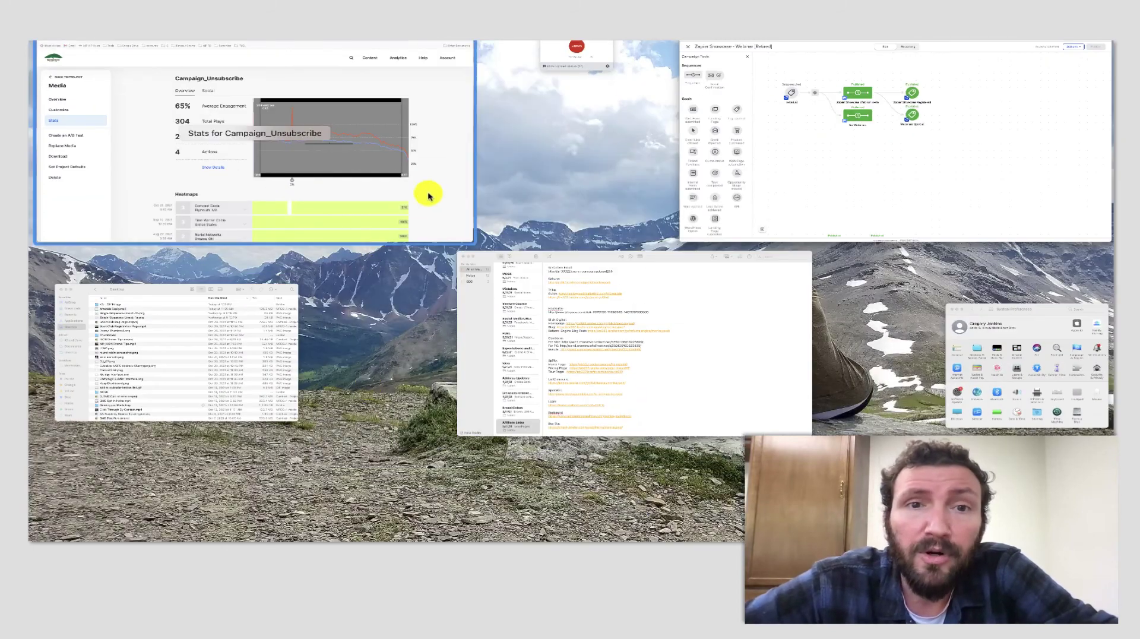
left_click(428, 193)
key("ctrl+Tab")
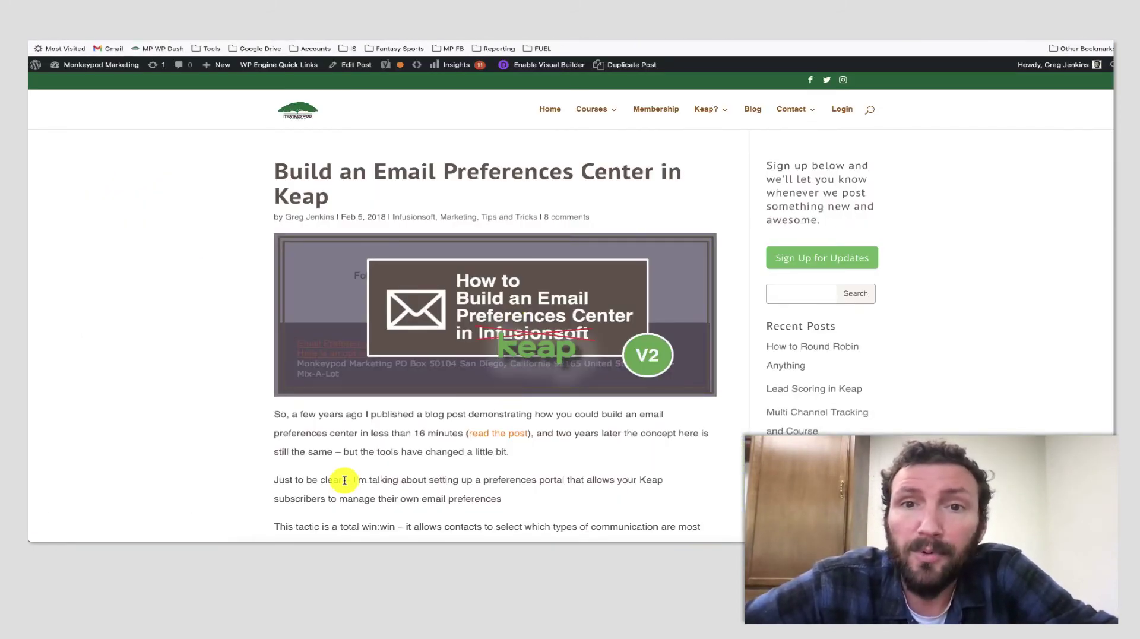
key("ctrl+Up")
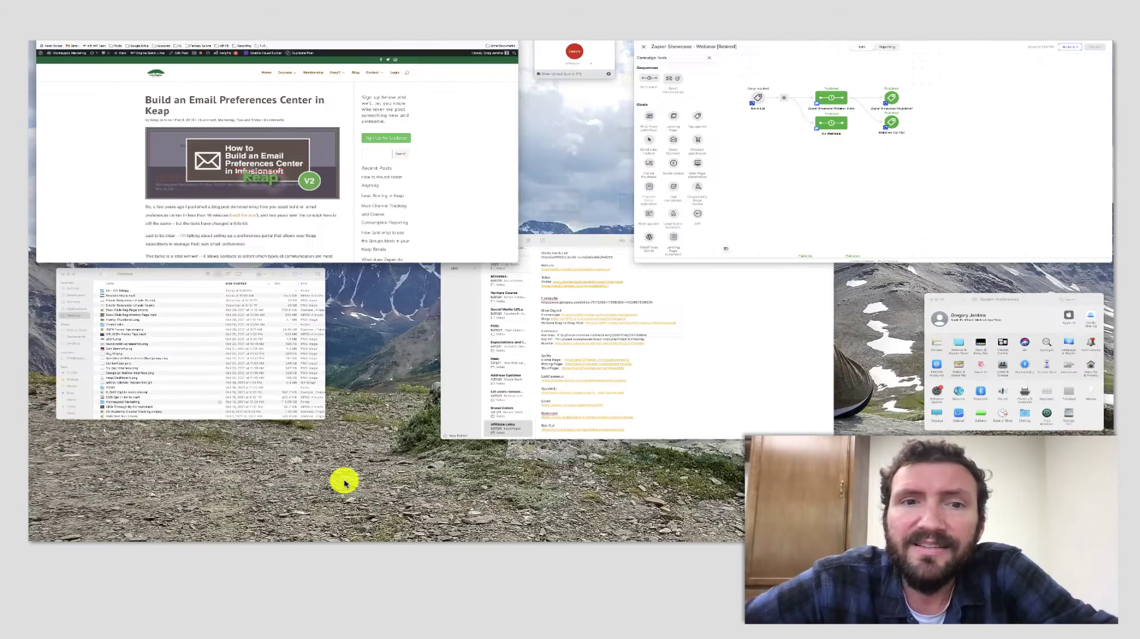
left_click(809, 127)
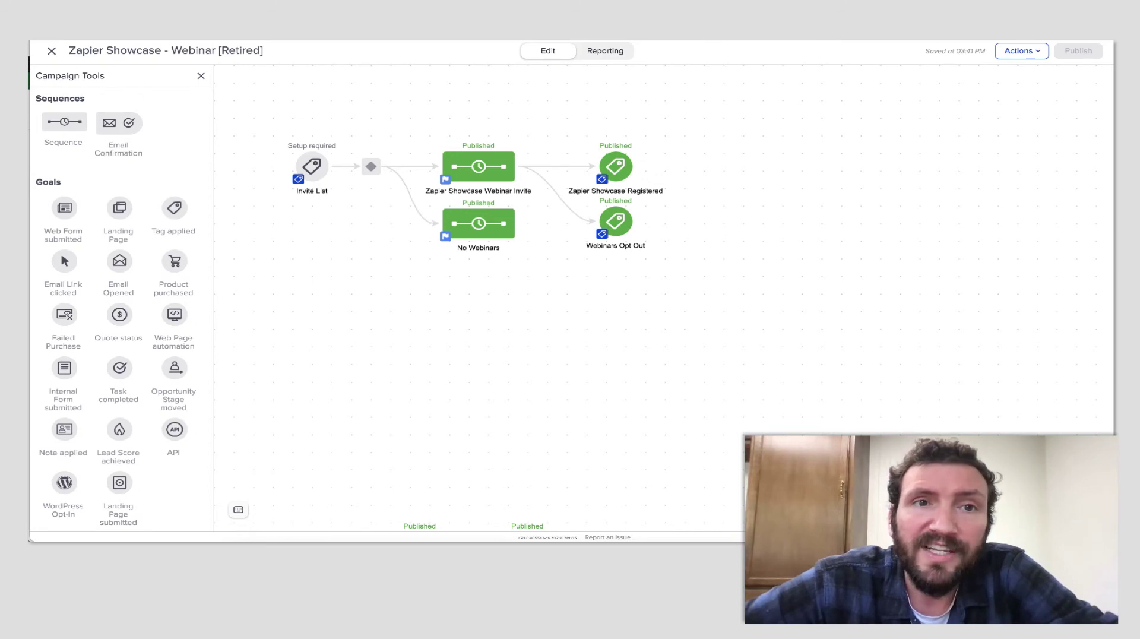
- In the Single Campaign Opt Out campaign, add a sequence connected after the Webinar Unsubscribe goal and name it "Remove Tag"
key("super+grave")
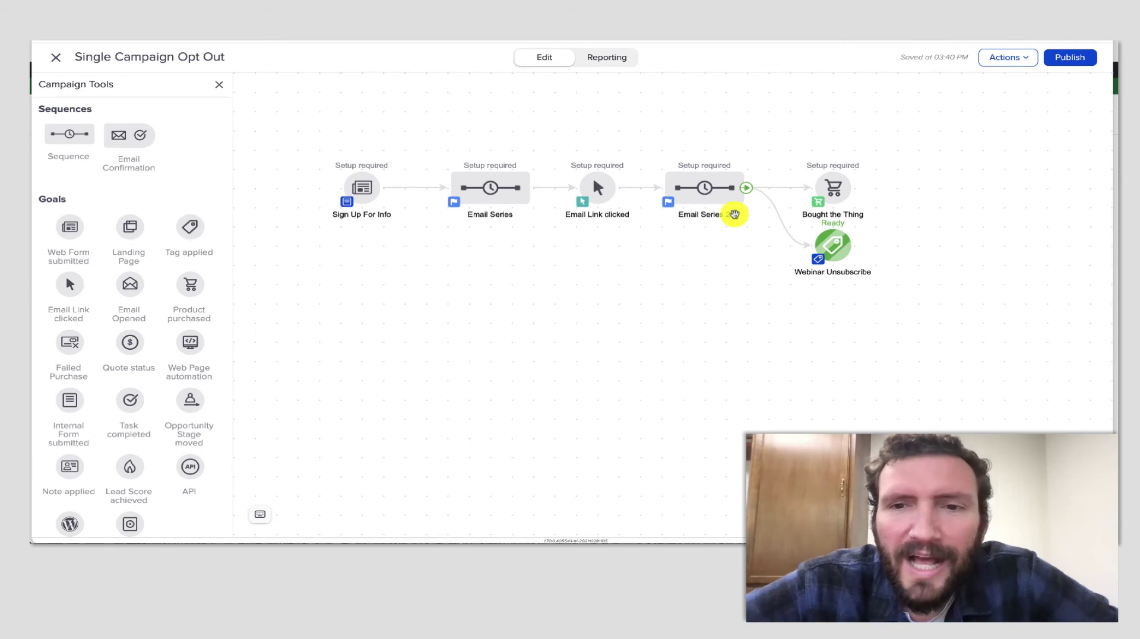
mouse_move(84, 132)
left_mouse_down()
mouse_move(956, 254)
mouse_move(936, 234)
left_mouse_up()
left_click_drag(861, 245, 945, 249)
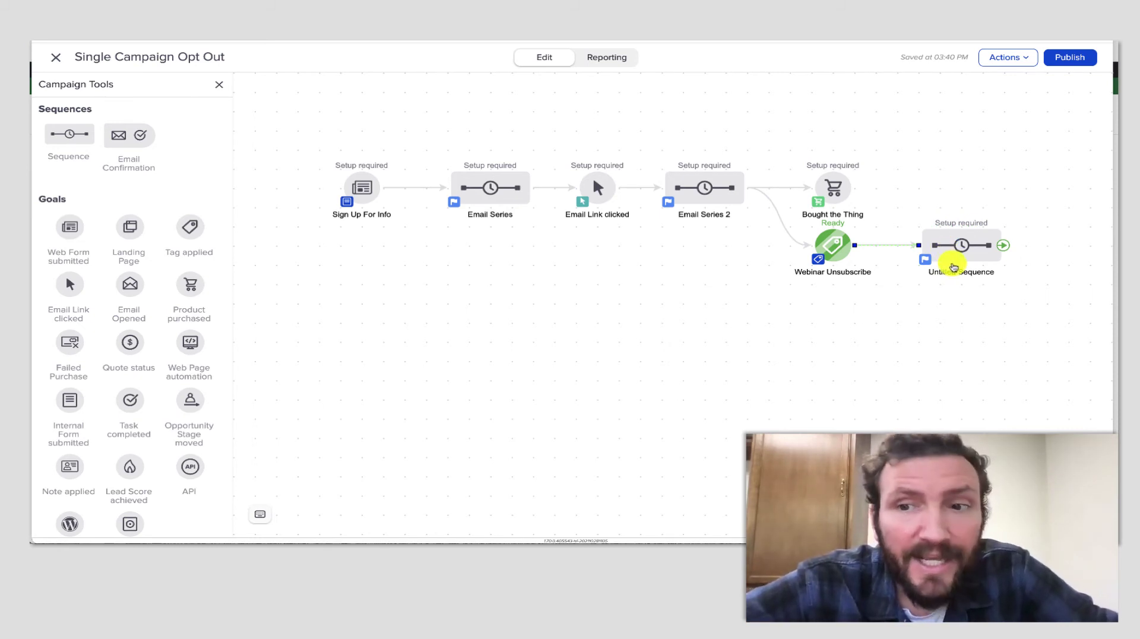
left_click(953, 271)
type("Remove")
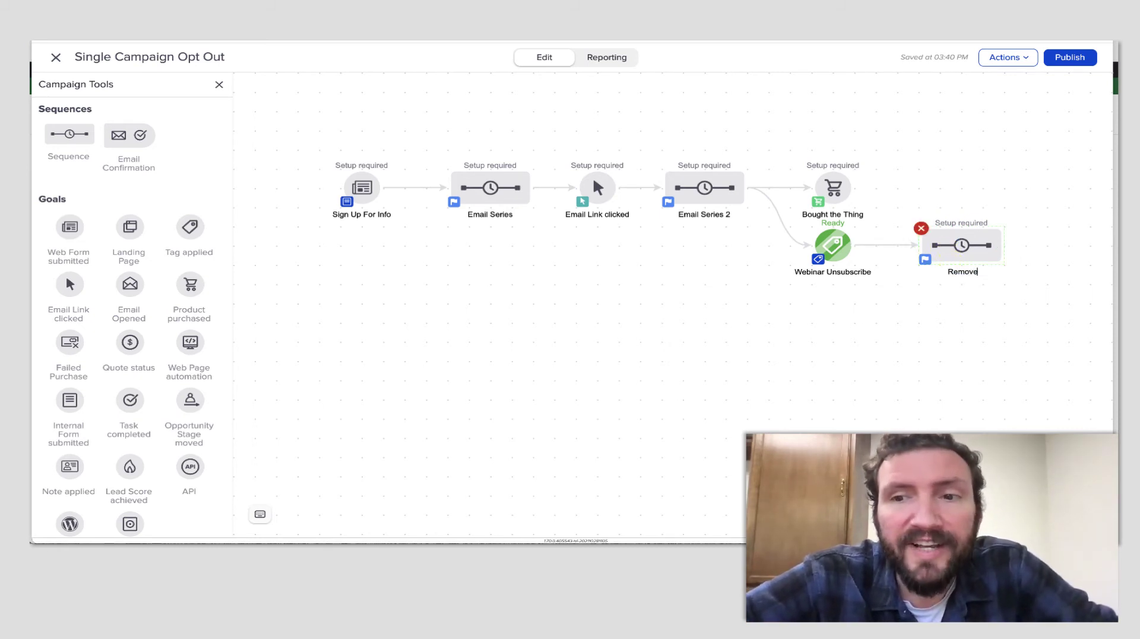
type(" Tag")
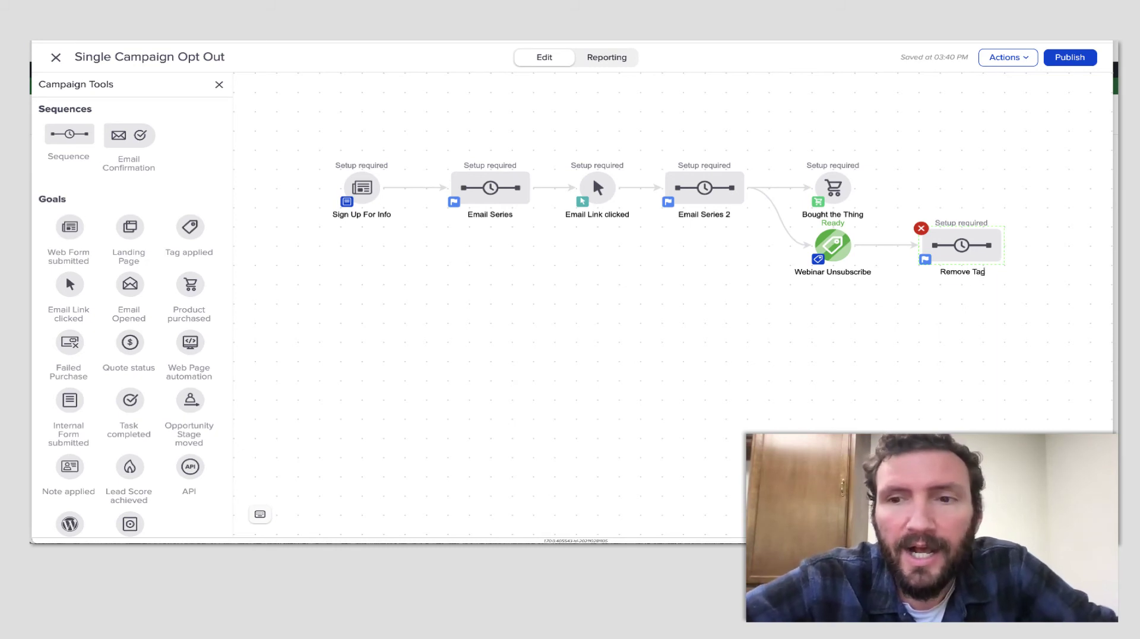
left_click(833, 245)
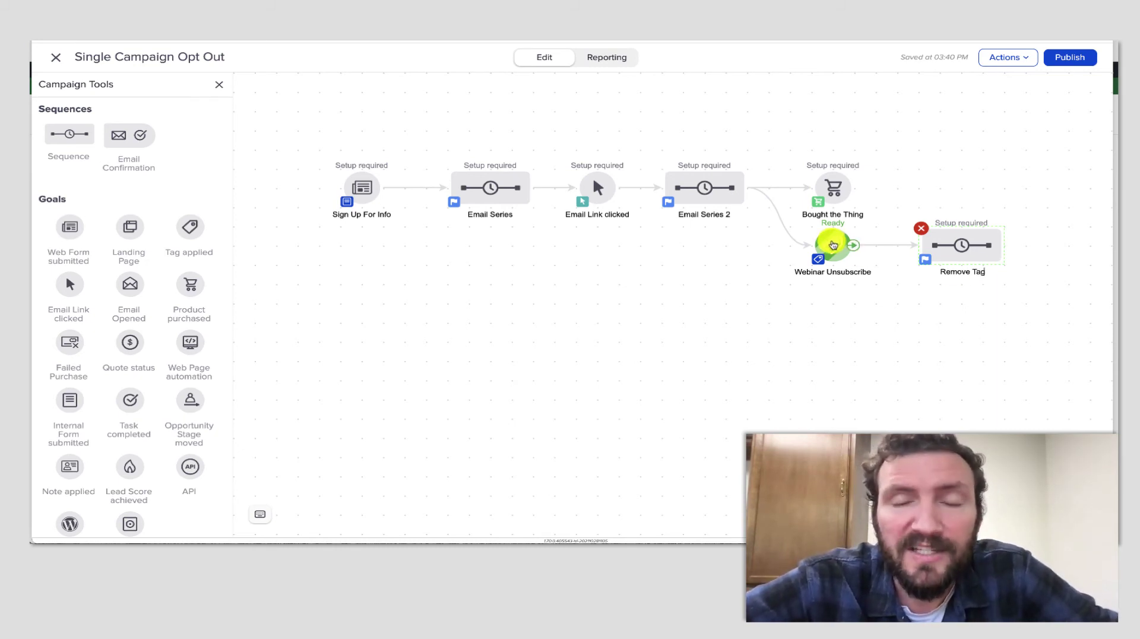
left_click(770, 330)
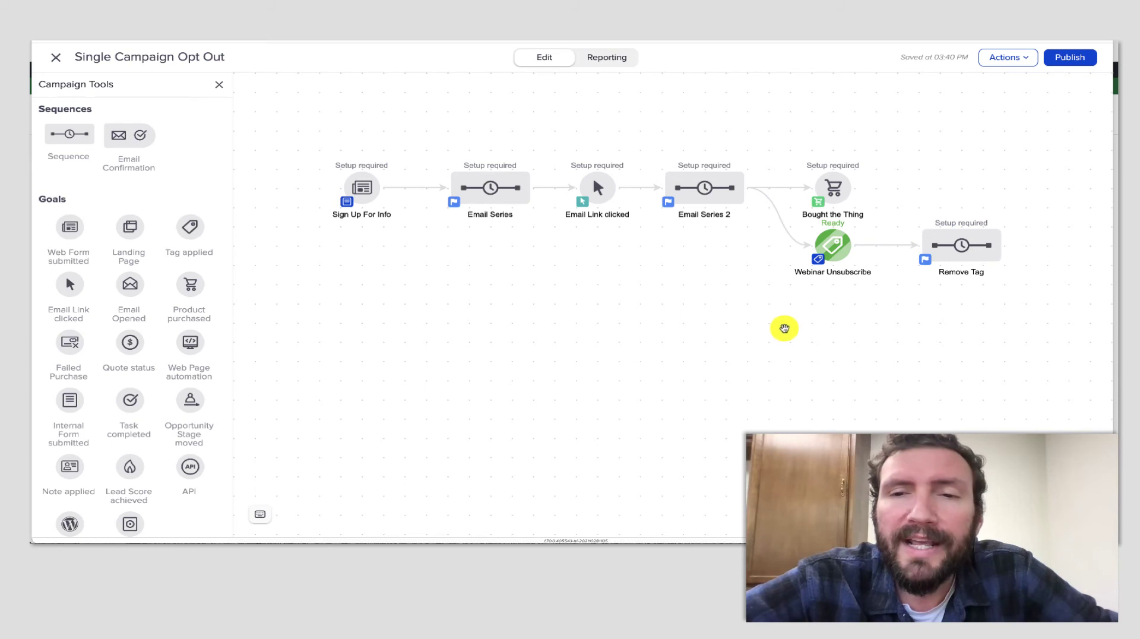
left_click_drag(880, 300, 795, 222)
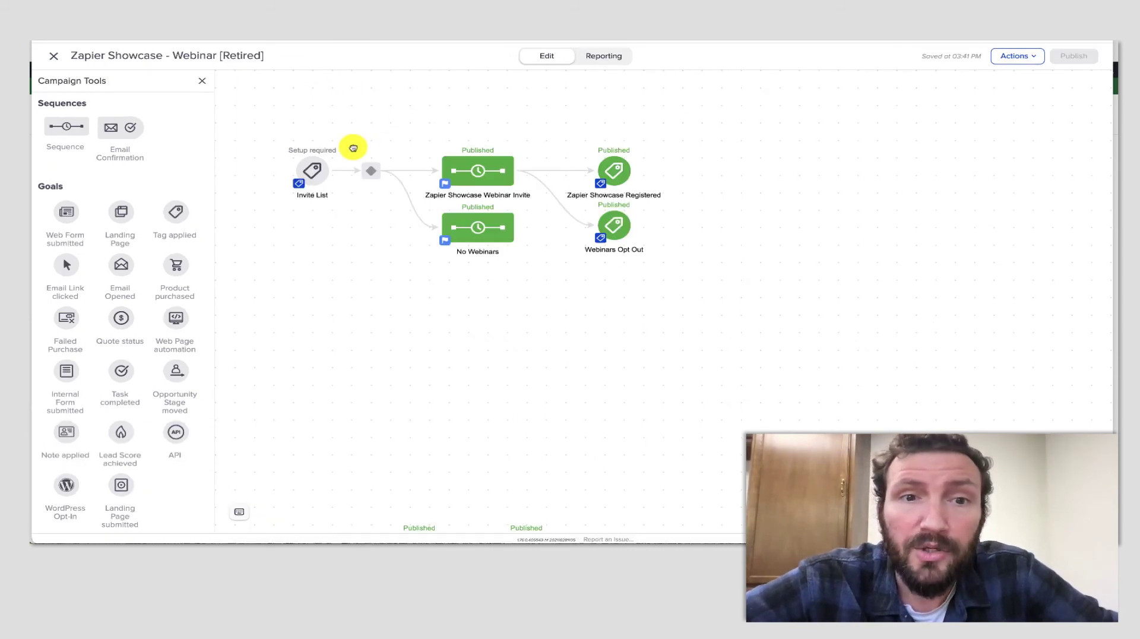
left_click_drag(354, 145, 530, 257)
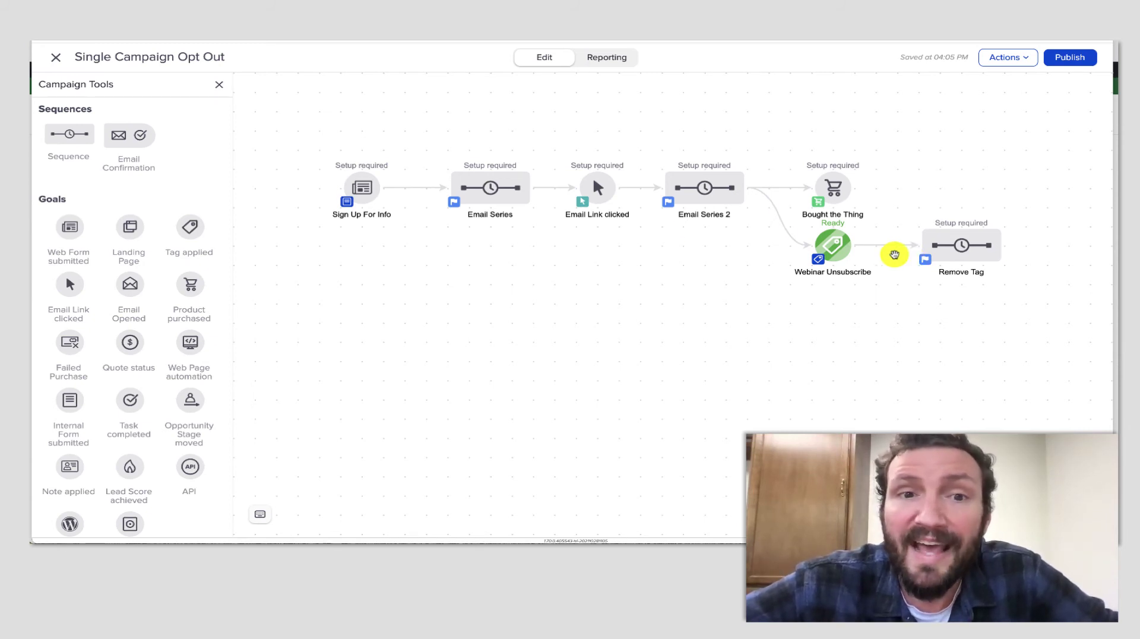
left_click_drag(325, 148, 411, 241)
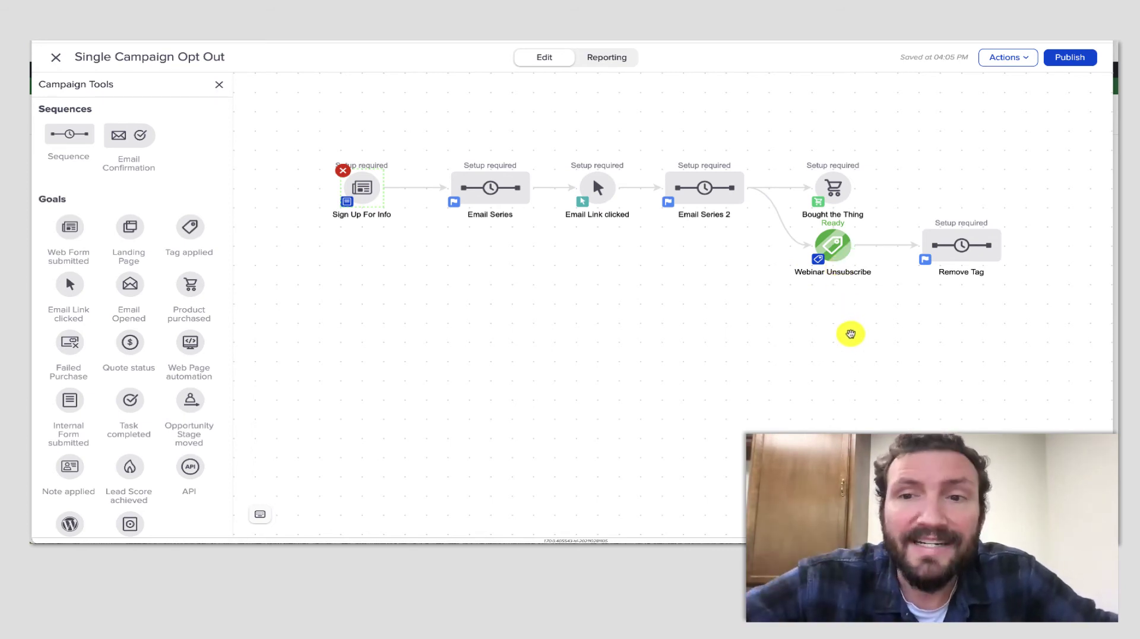
- Open the Remove Tag sequence and add a tag step after Start that removes the Admin -> Webinar Unsubscribe tag
left_click(949, 250)
double_click(949, 250)
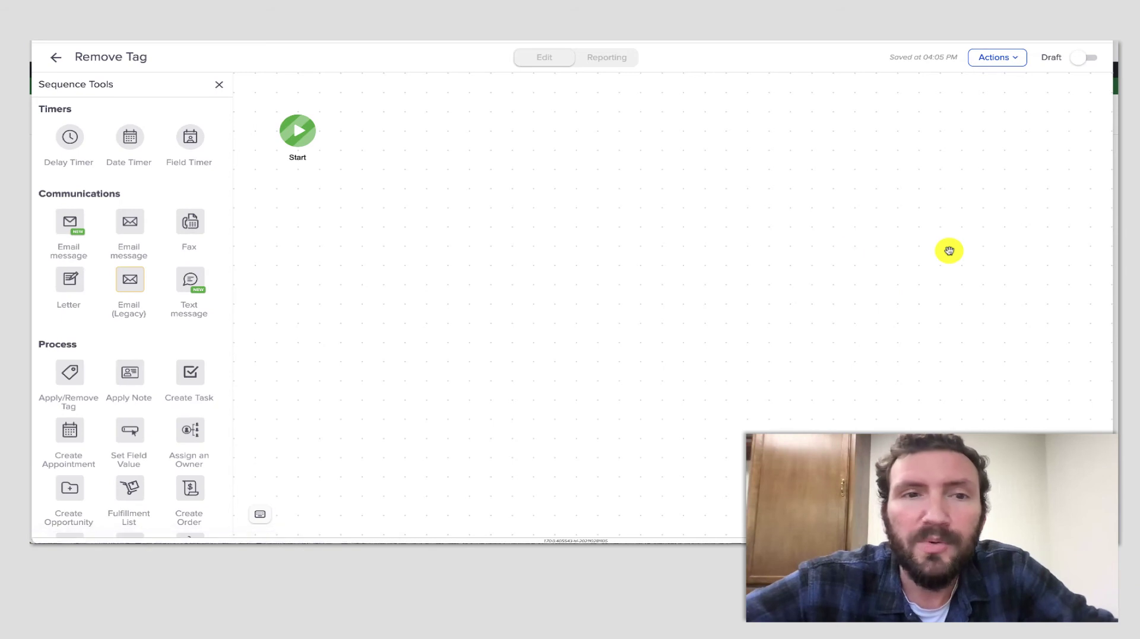
left_click_drag(71, 372, 384, 101)
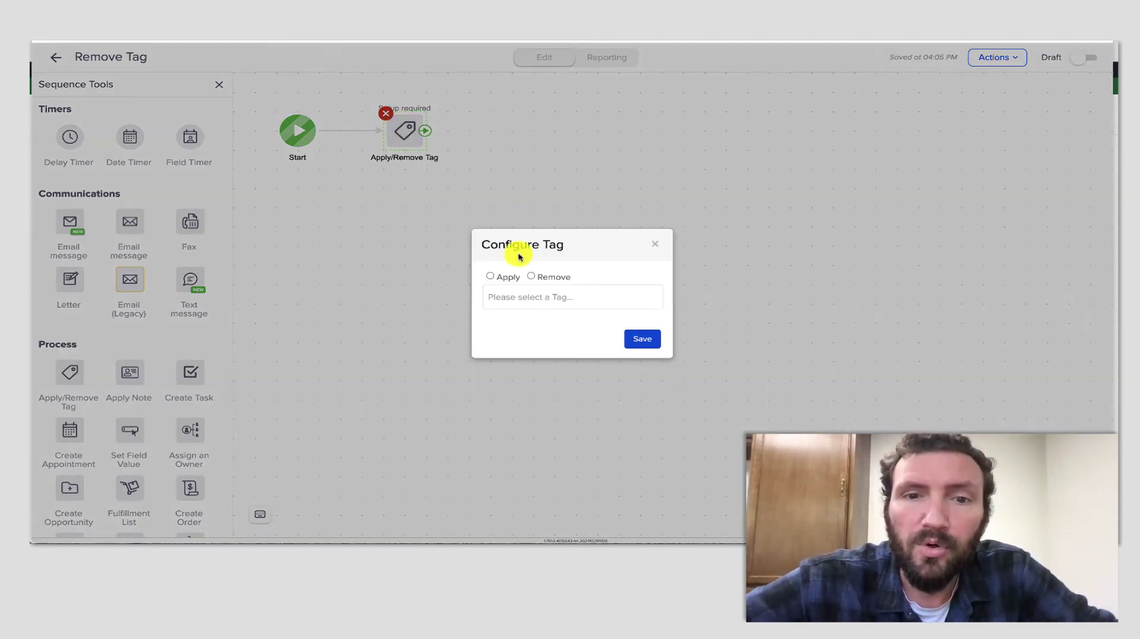
left_click(531, 276)
left_click(538, 293)
type("webi")
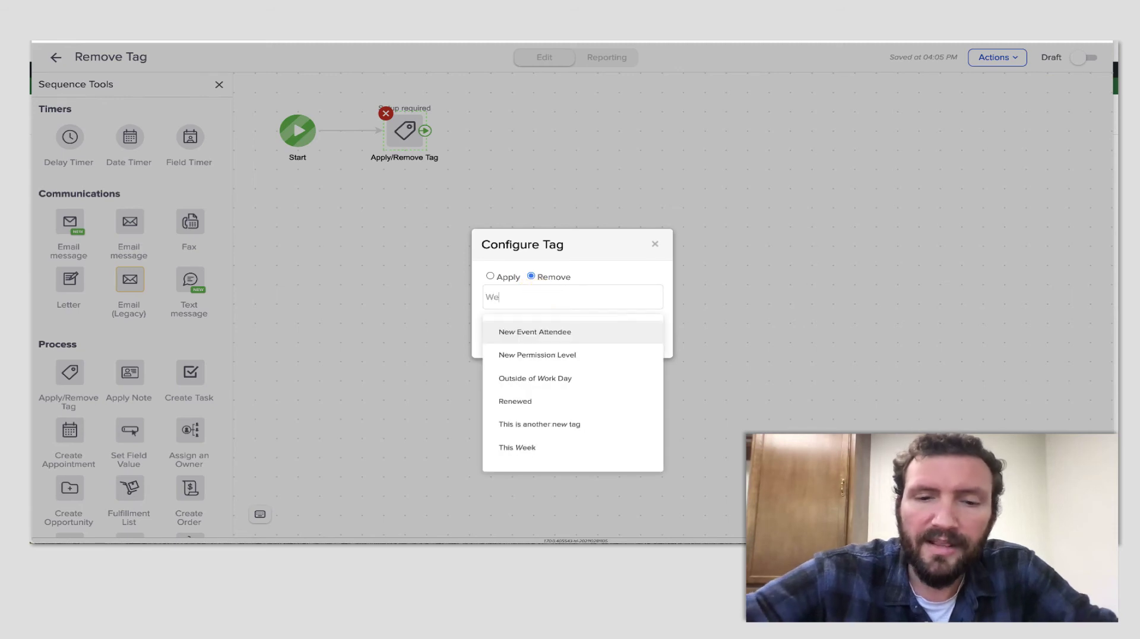
left_click(590, 331)
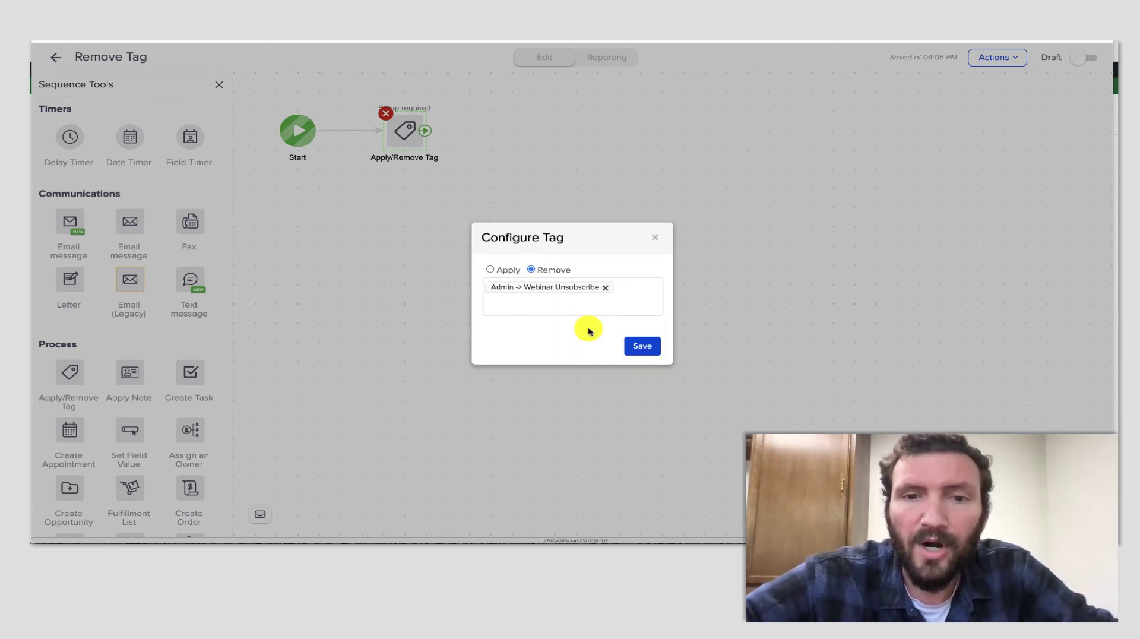
left_click(639, 345)
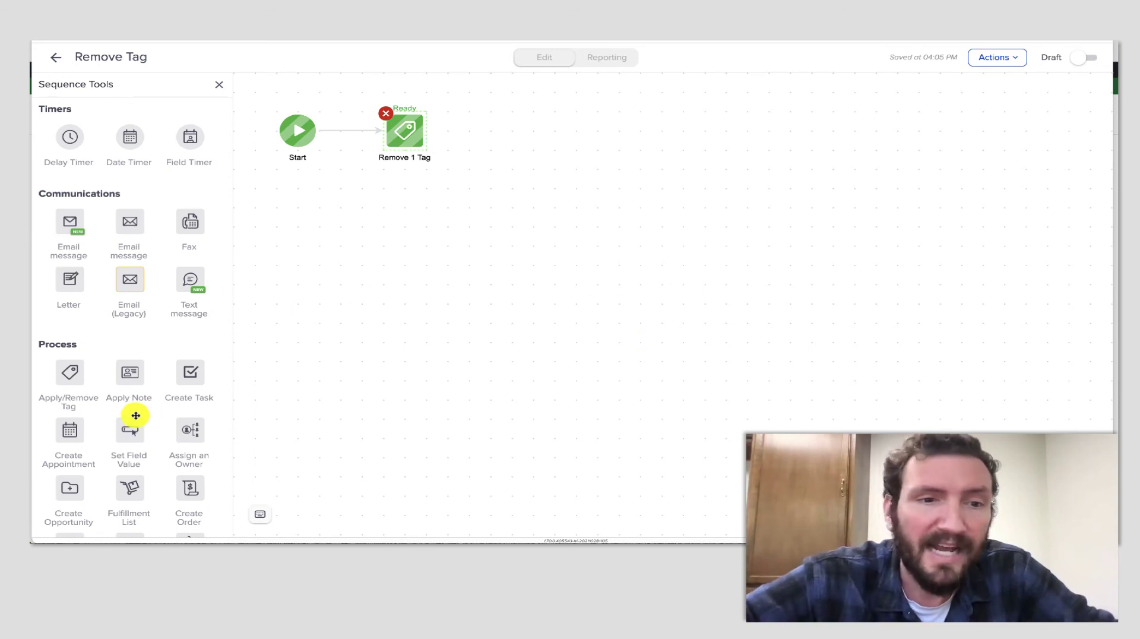
- Add an Add to Sequence action that only removes contacts from the current sequence, and mark the sequence Ready before returning to the campaign
scroll(132, 415, "down", 2)
left_click_drag(167, 459, 484, 135)
left_click(490, 137)
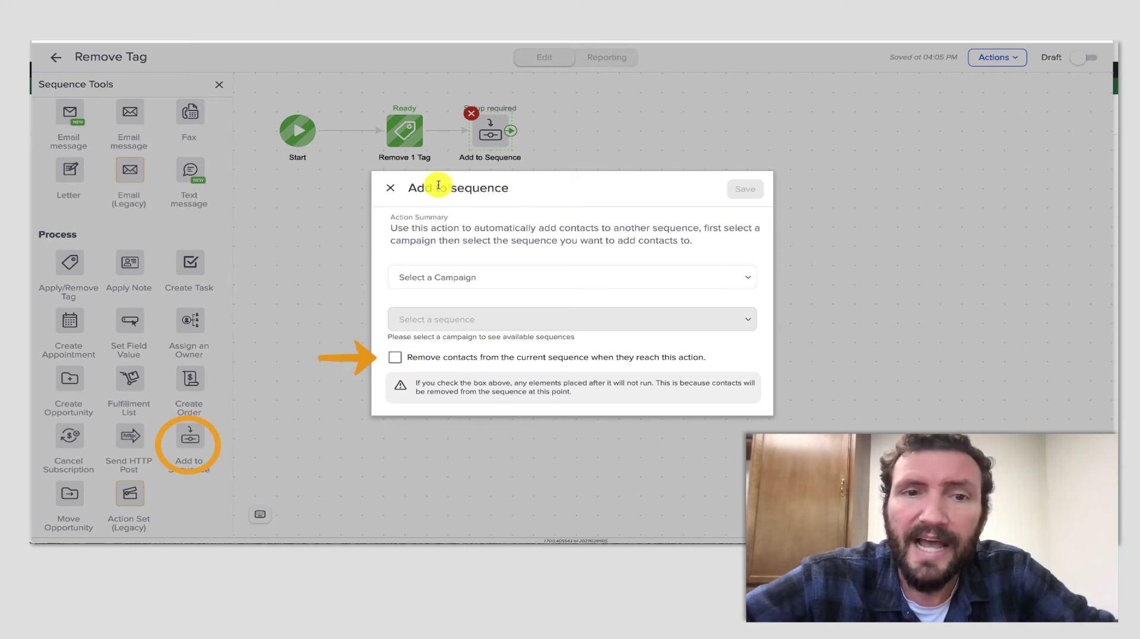
left_click(393, 359)
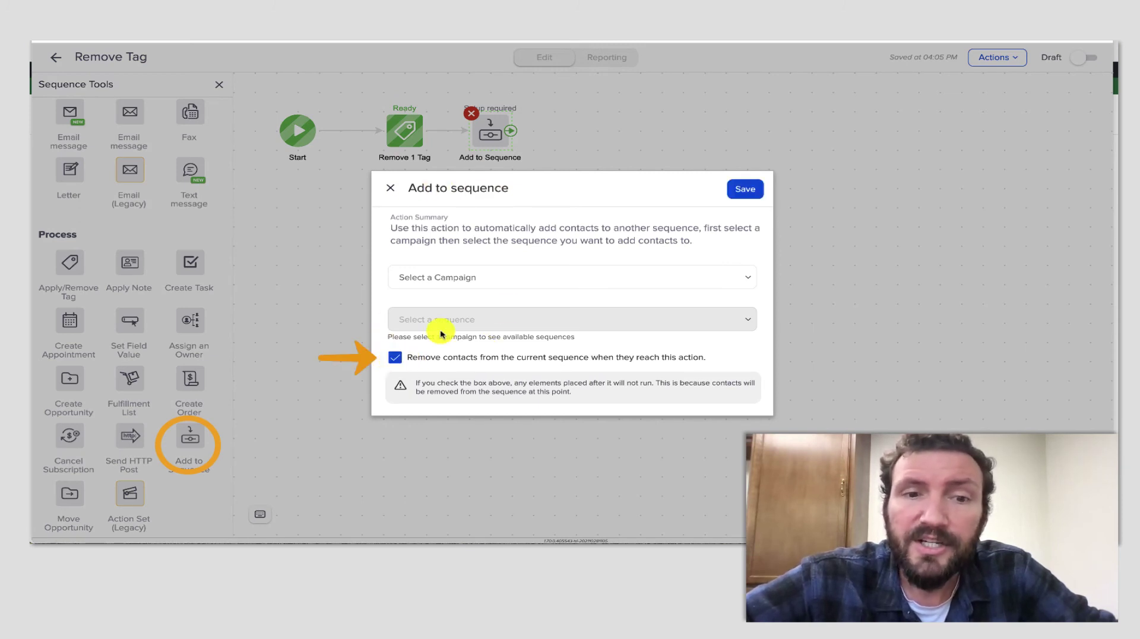
left_click(749, 191)
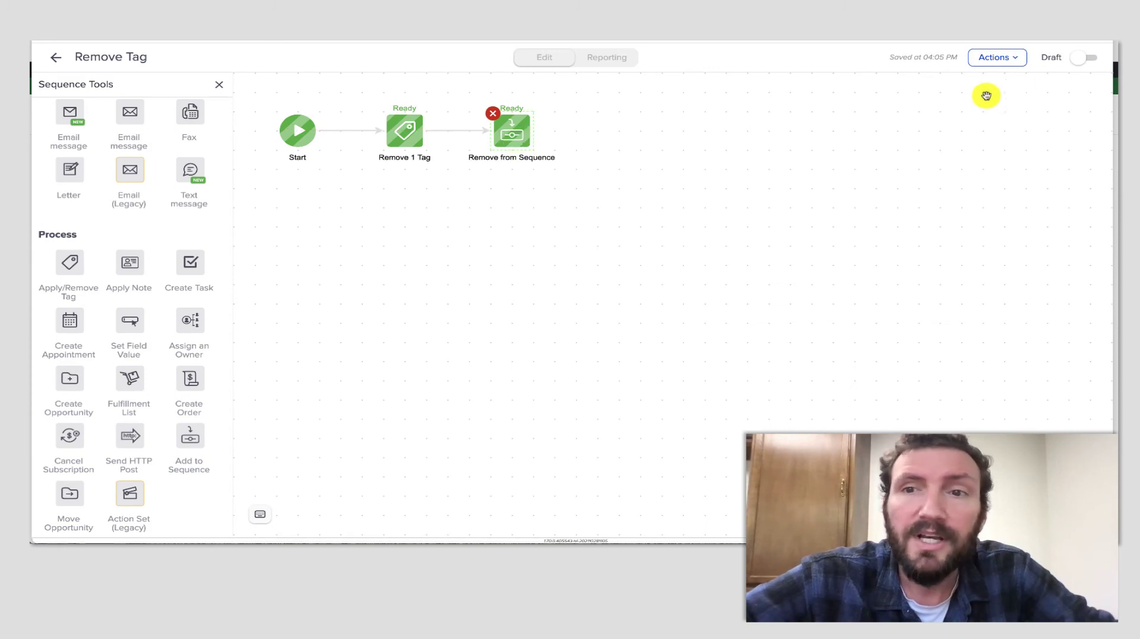
left_click(1084, 60)
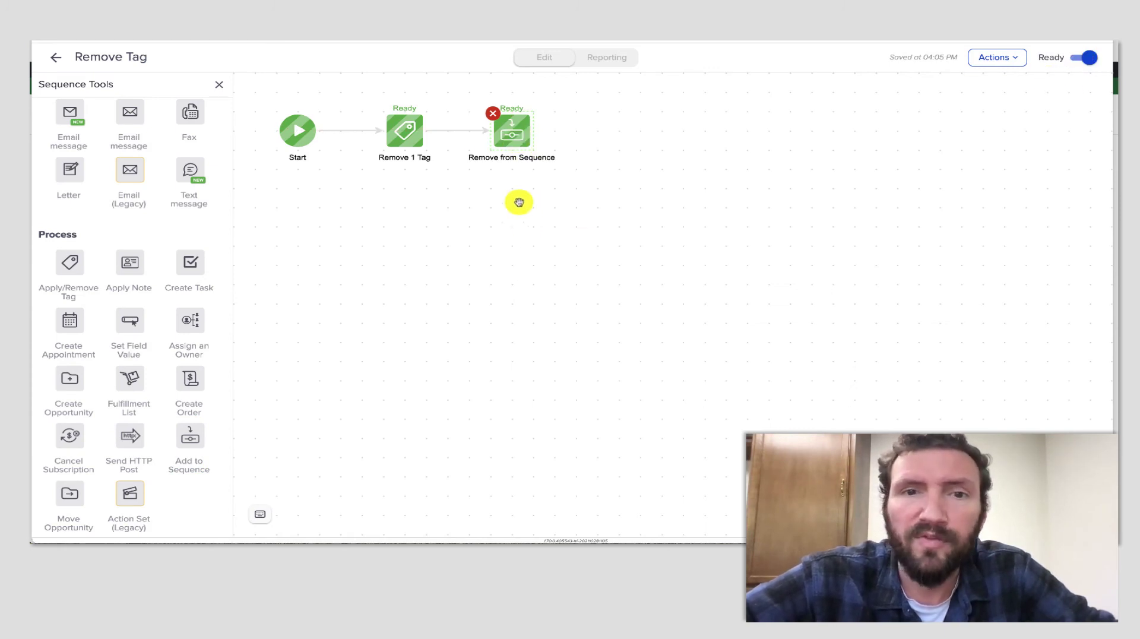
left_click(56, 57)
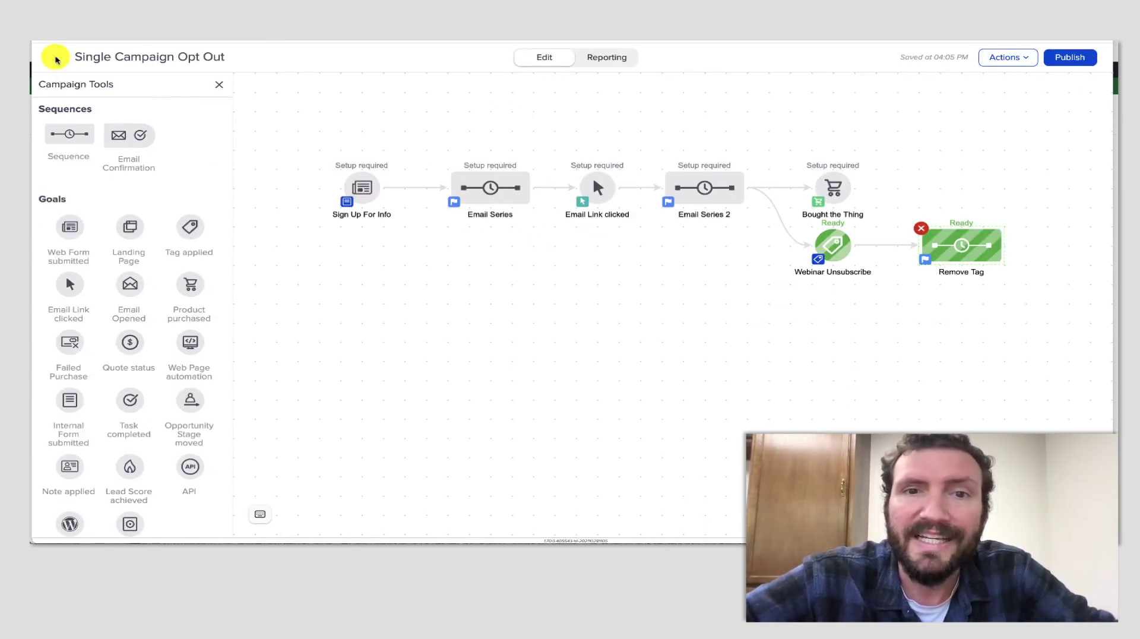
- Move the Remove Tag sequence closer to the Webinar Unsubscribe goal and rename it "Housekeeping Remove Tag"
left_click_drag(970, 244, 947, 244)
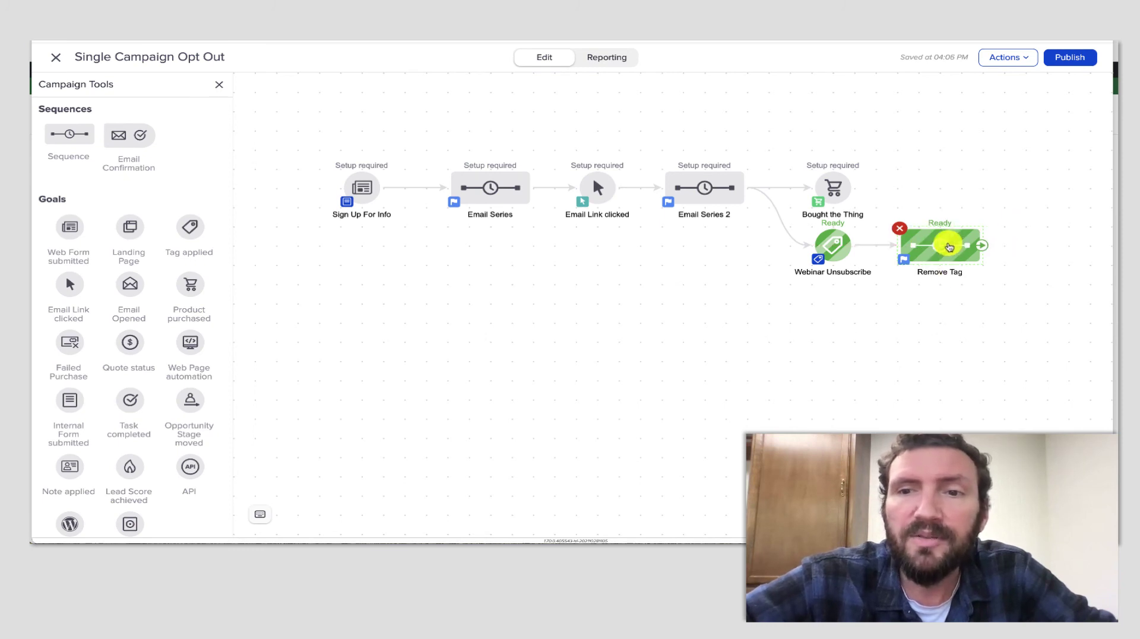
left_click_drag(1018, 290, 892, 213)
left_click(937, 271)
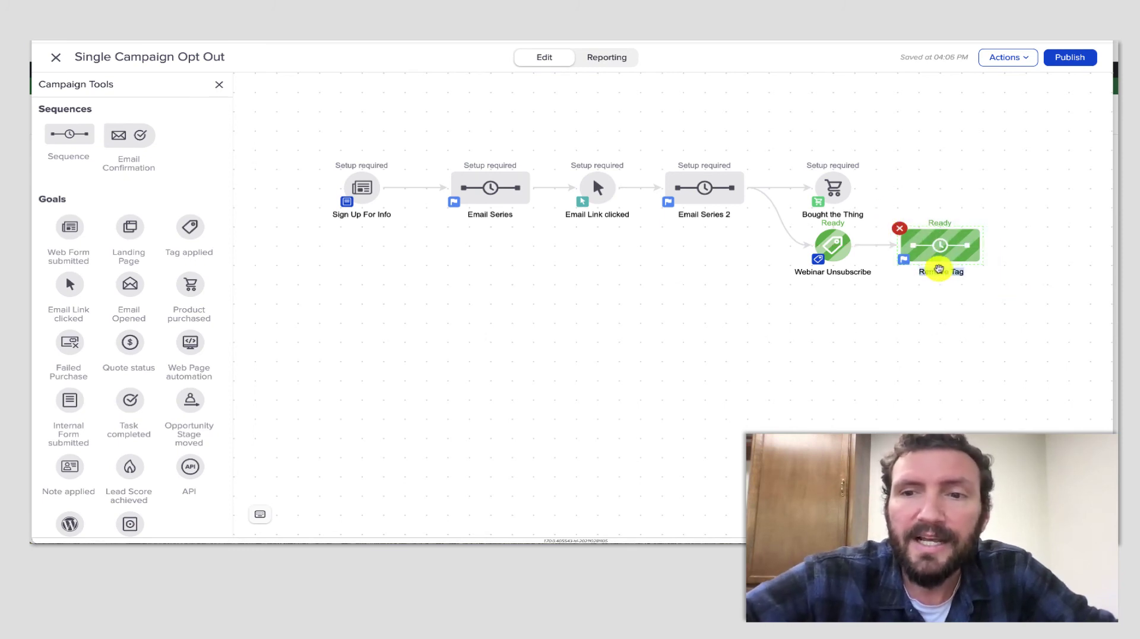
type("Housekeeping")
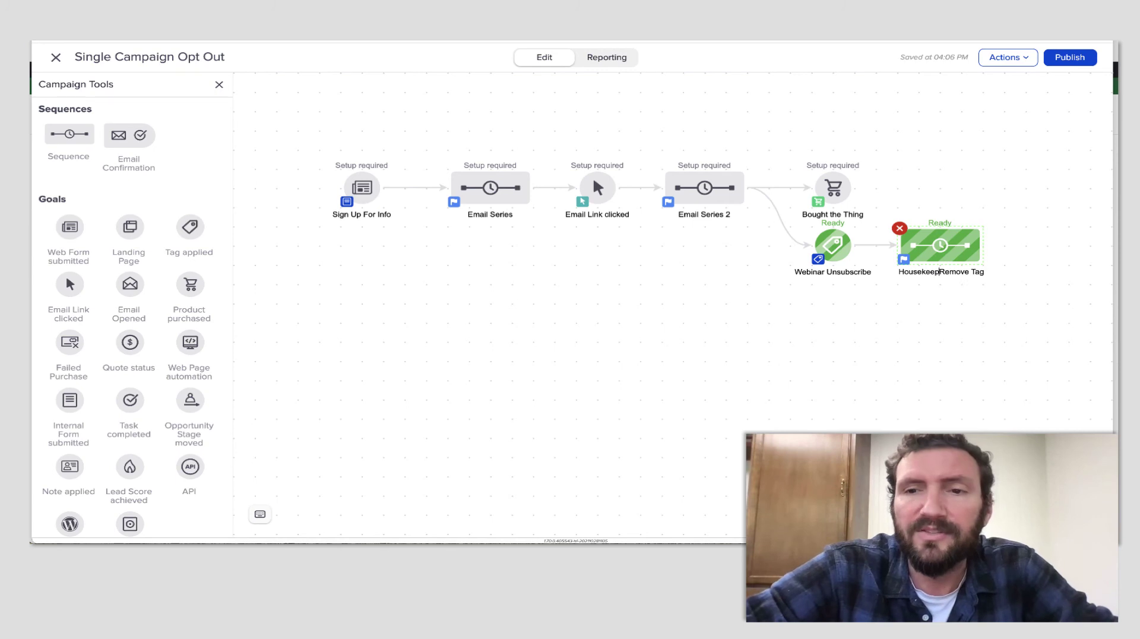
left_click(944, 302)
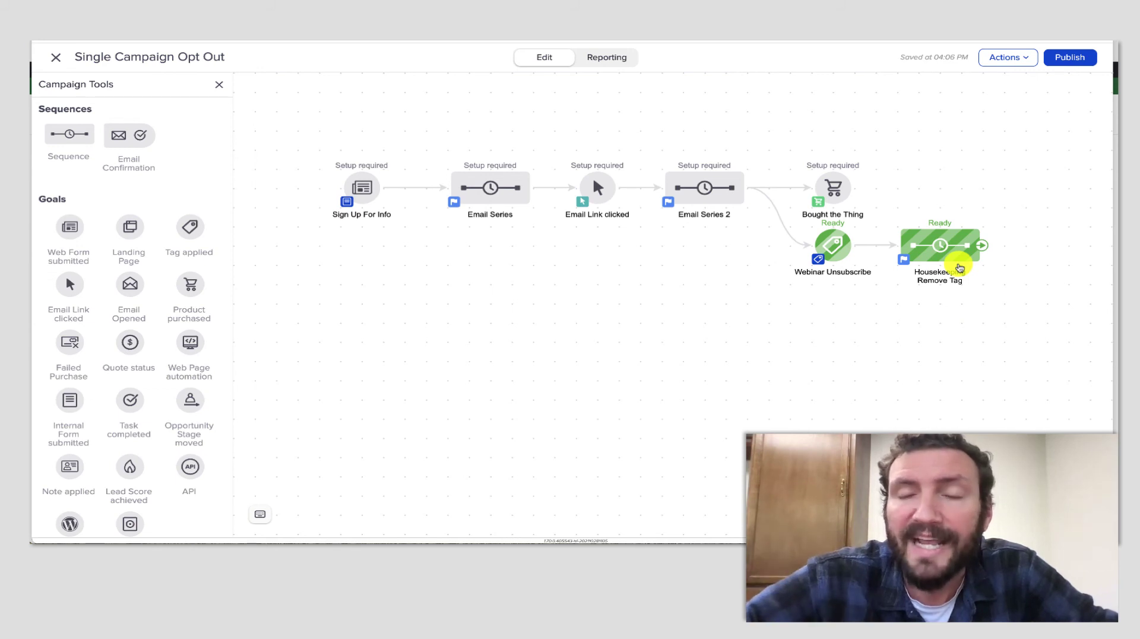
left_click_drag(880, 307, 803, 222)
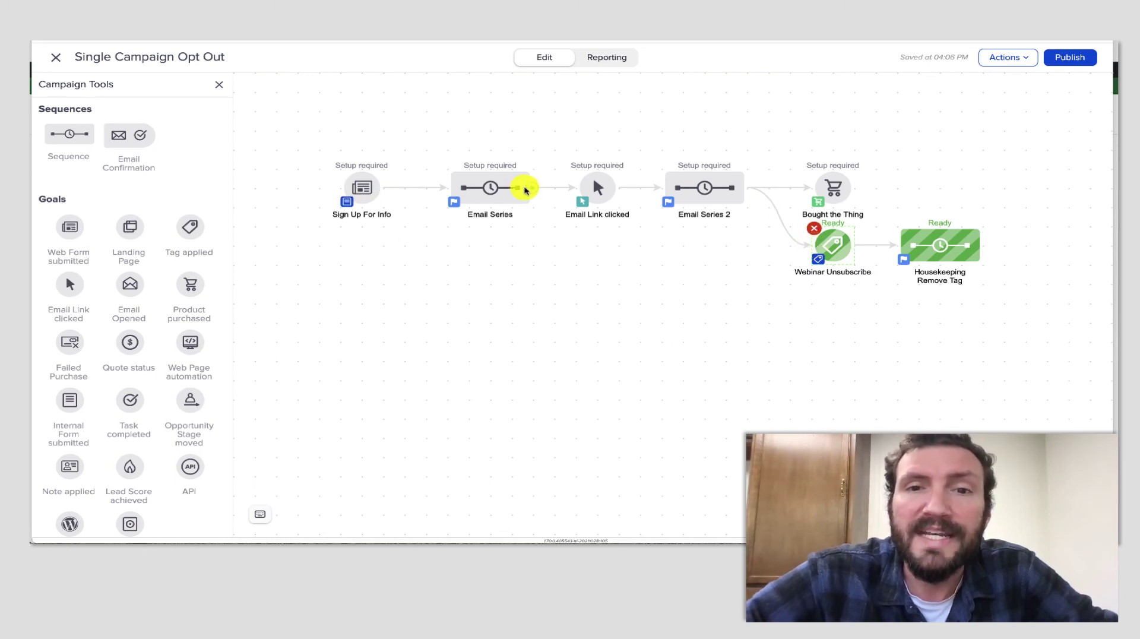
left_click_drag(527, 190, 563, 191)
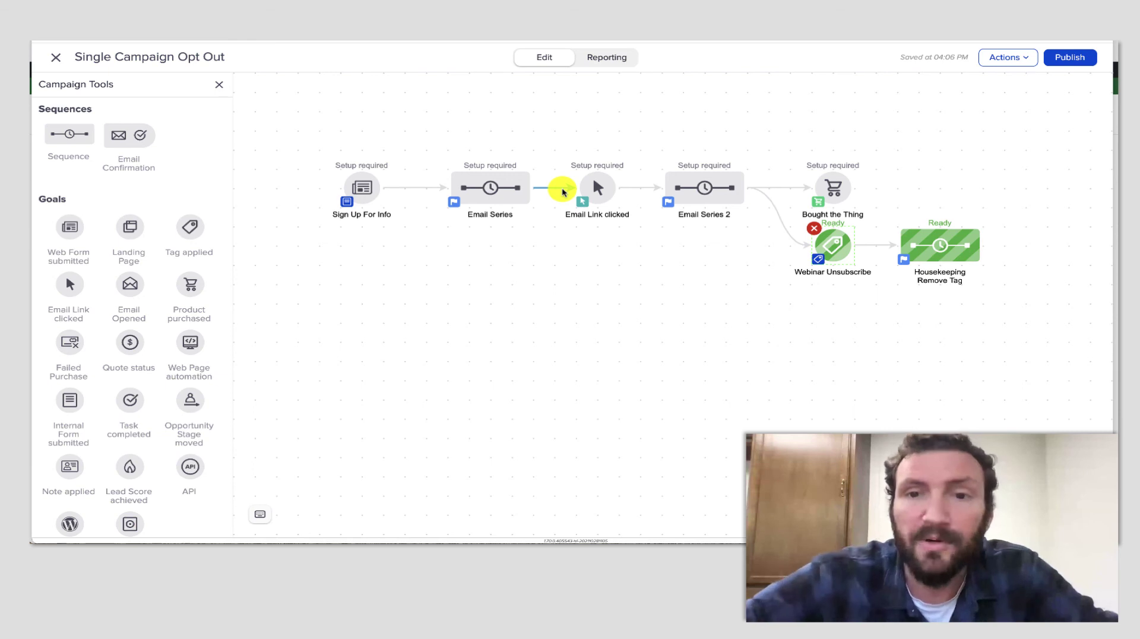
left_click_drag(563, 191, 587, 190)
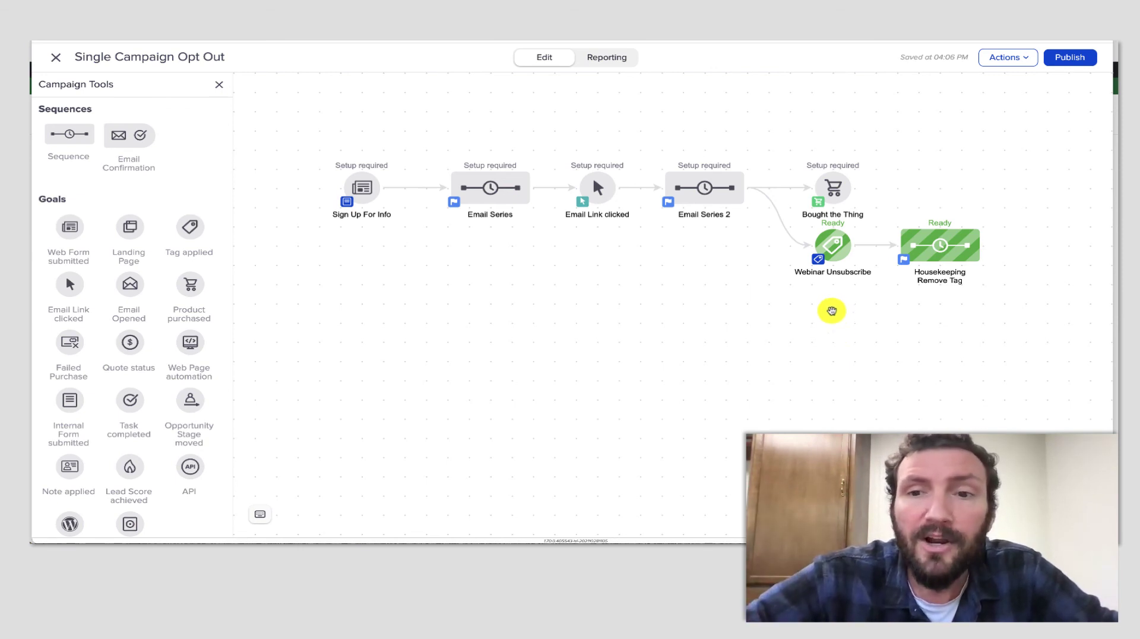
mouse_move(841, 260)
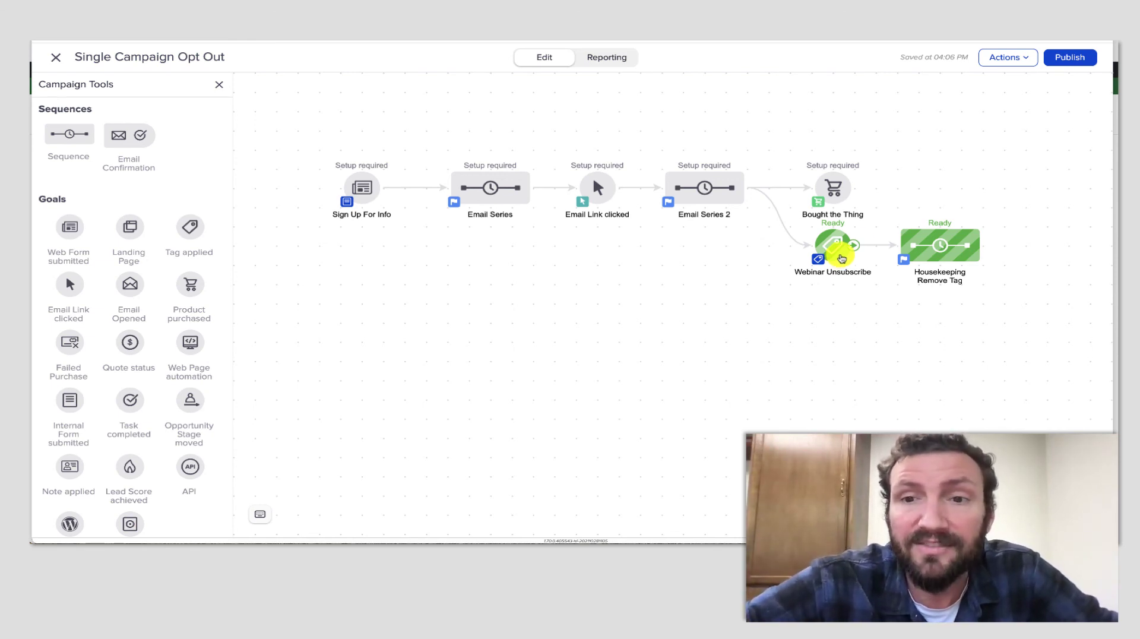
mouse_move(949, 246)
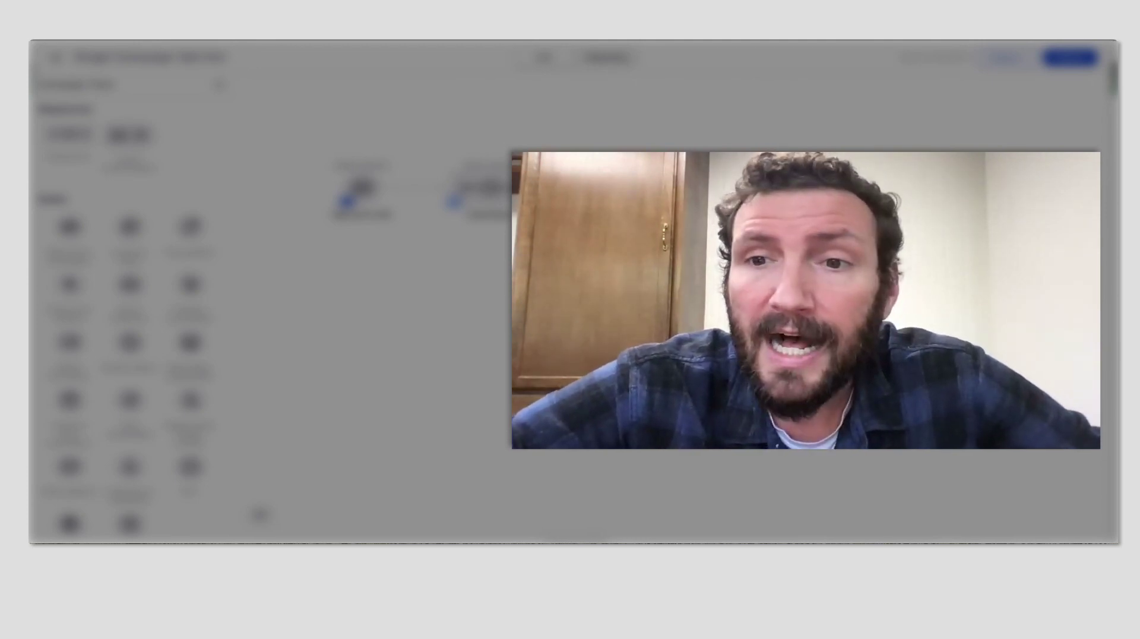
left_click_drag(507, 300, 326, 223)
left_click(414, 355)
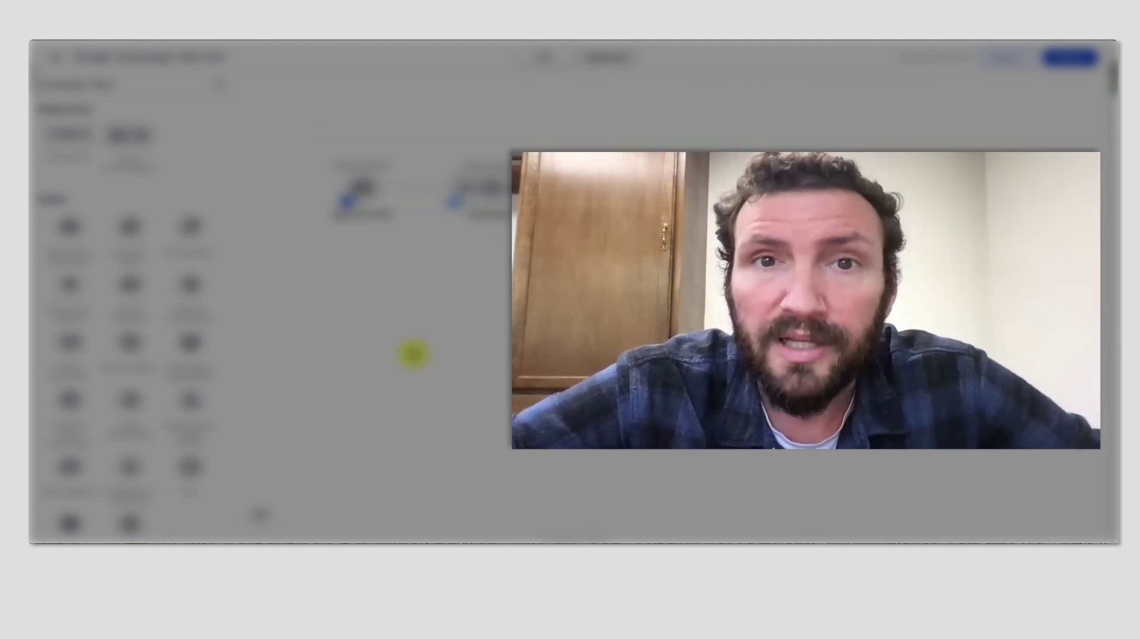